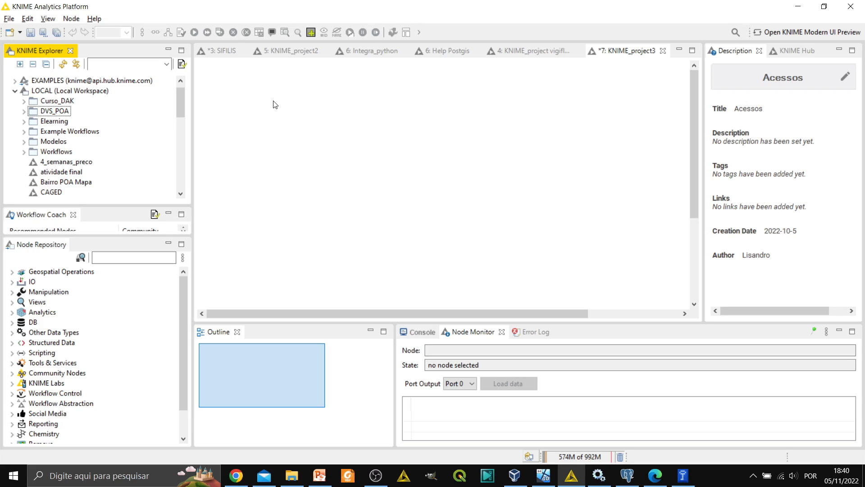
- Open the new software installer and select the KNIME Community Contributions 4.6 update site
click(95, 20)
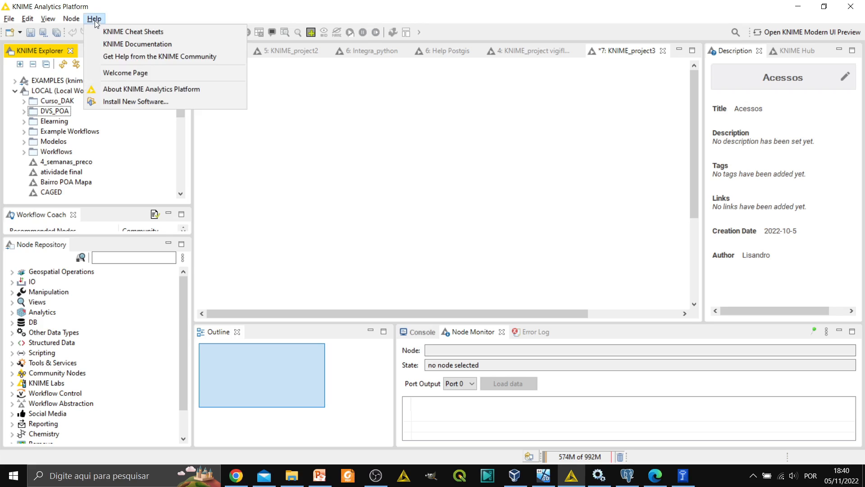
click(139, 101)
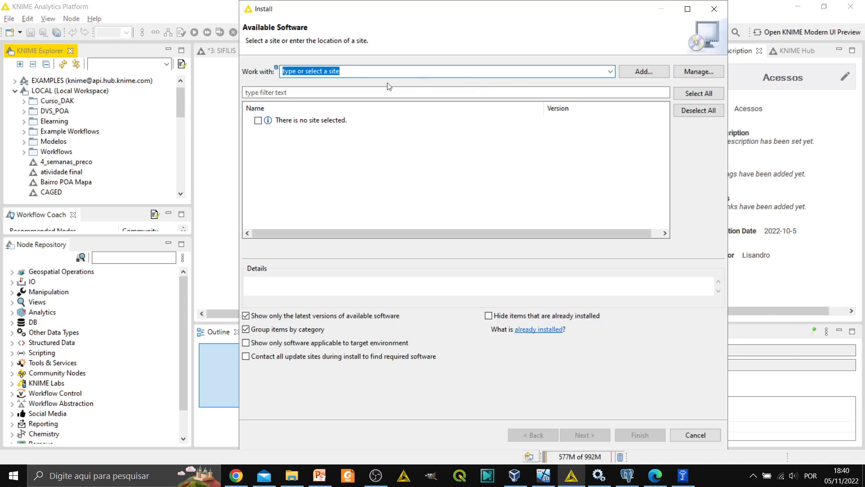
click(610, 71)
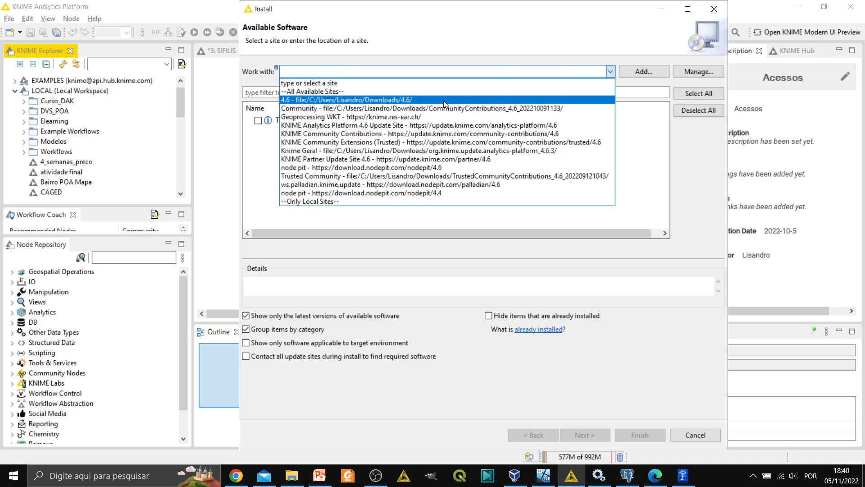
click(339, 134)
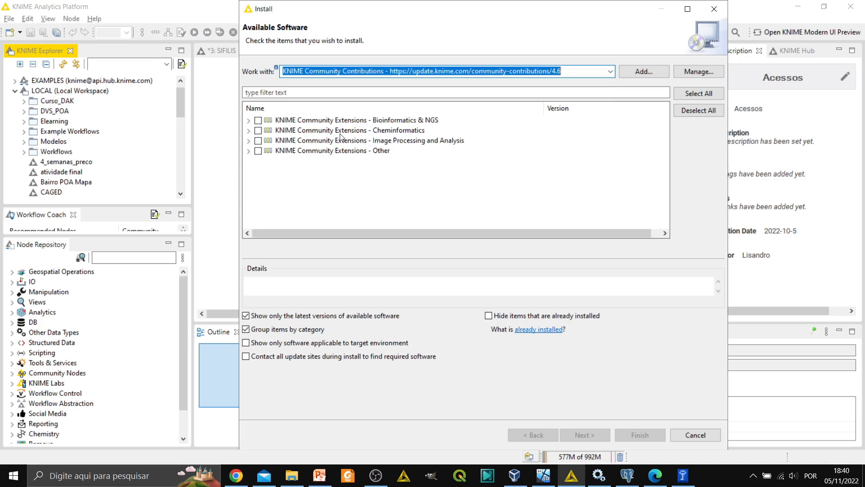
- Copy the web address of the KNIME Community Contributions update site
click(546, 71)
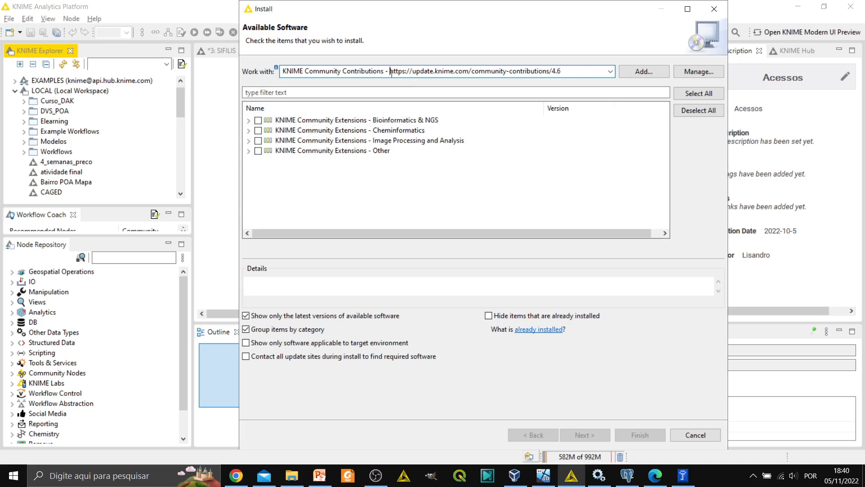
drag(390, 72, 568, 83)
key(ctrl+c)
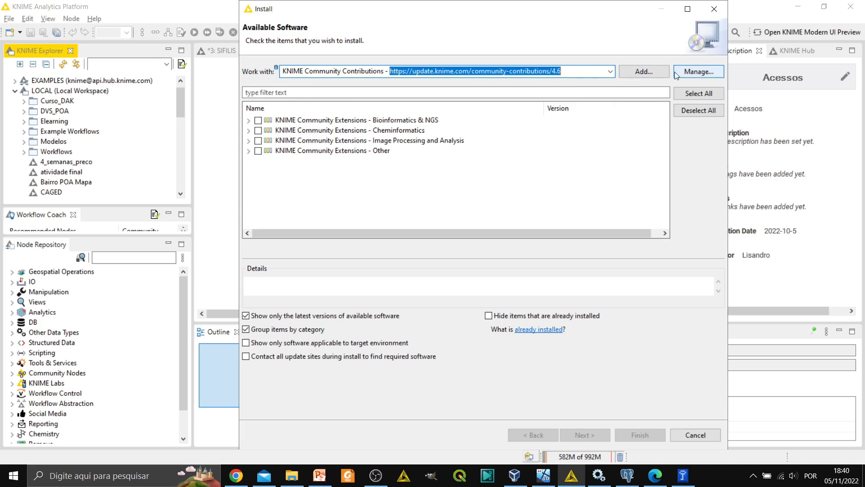
click(636, 72)
double_click(404, 205)
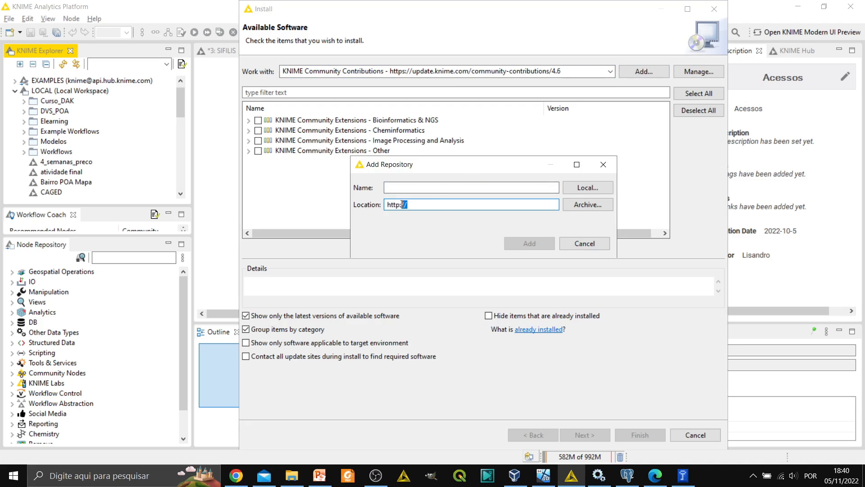
drag(402, 205, 385, 204)
click(392, 188)
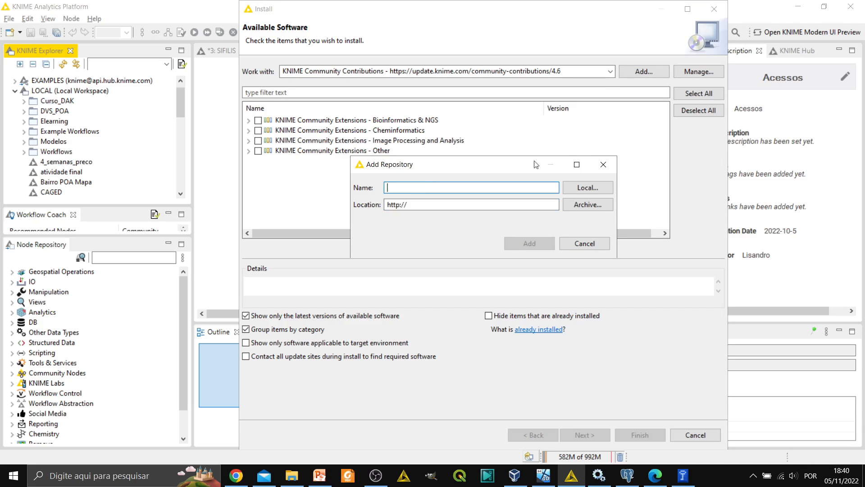
click(605, 164)
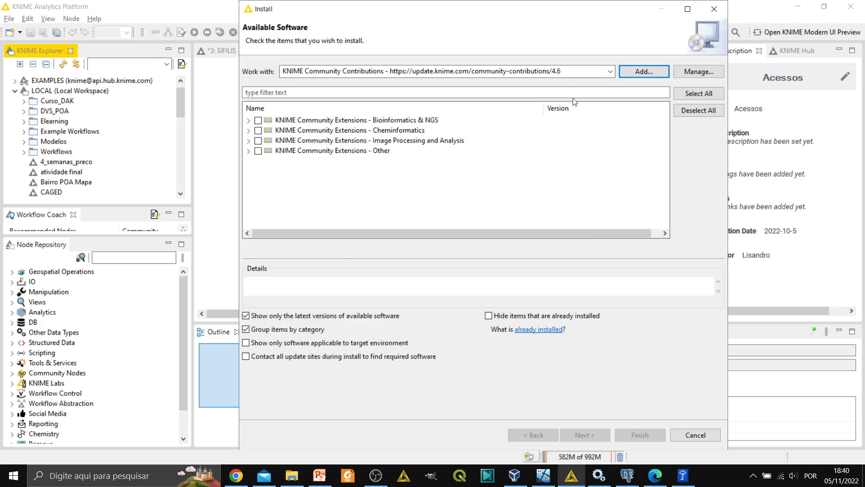
click(567, 71)
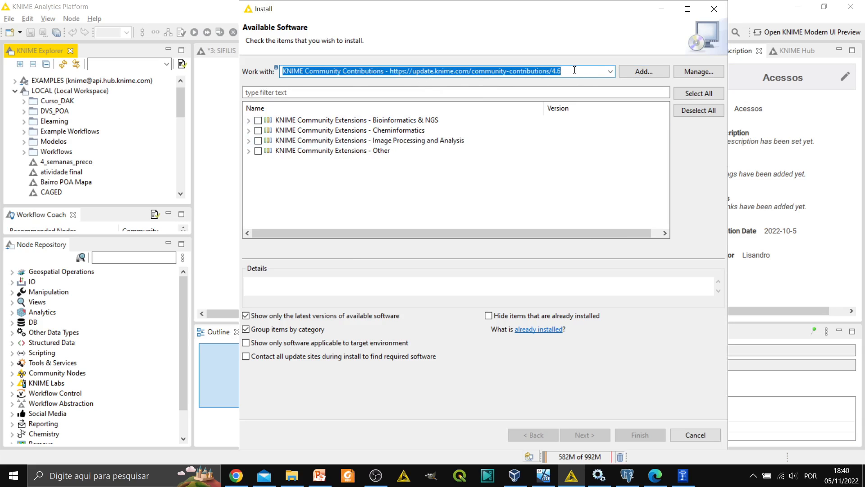
drag(568, 71, 390, 71)
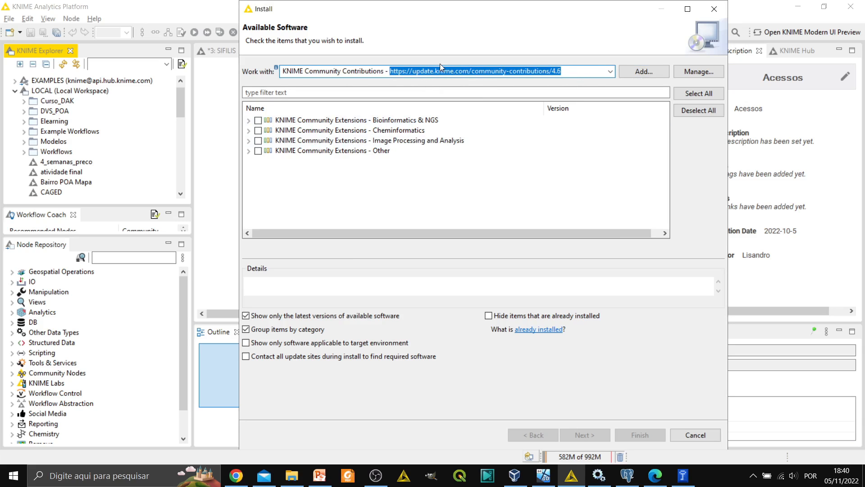
click(633, 72)
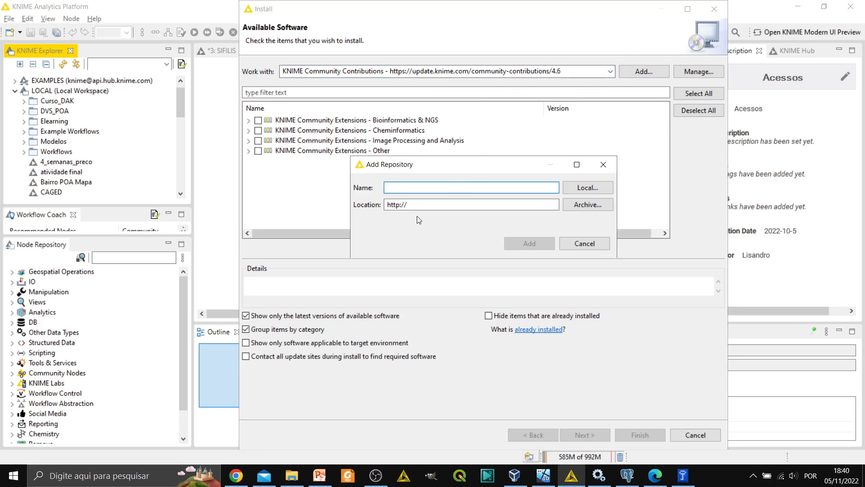
key(Tab)
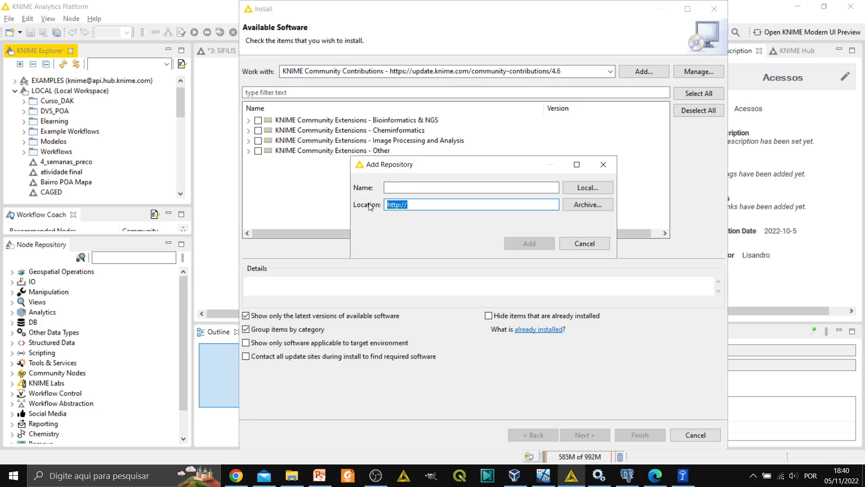
key(ctrl+v)
click(428, 188)
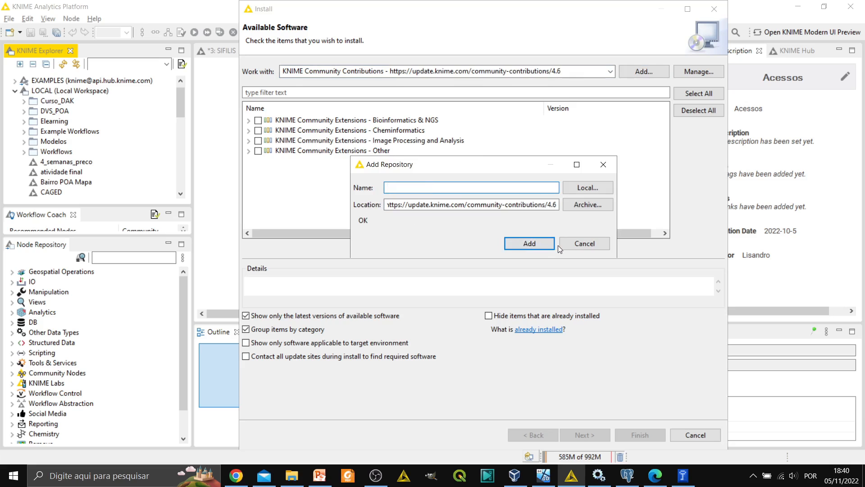
click(581, 244)
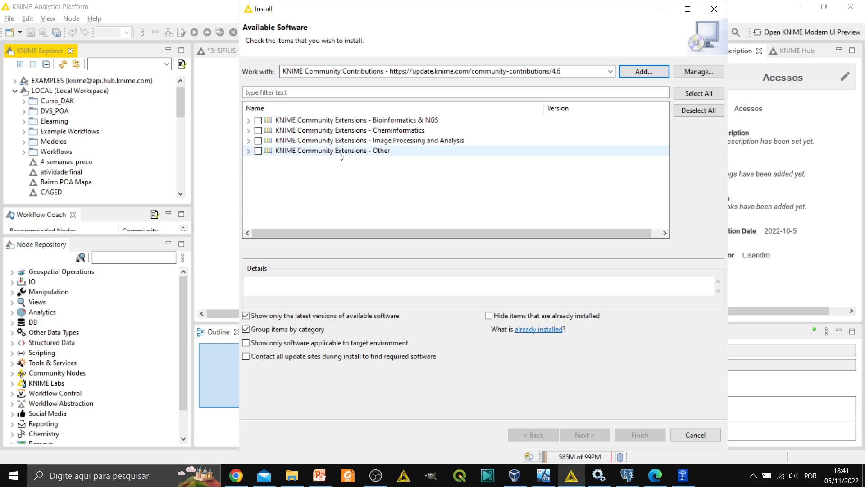
- Mark KNIME Spatial Processing Nodes under KNIME Community Extensions - Other for installation, and cancel the installer
click(248, 152)
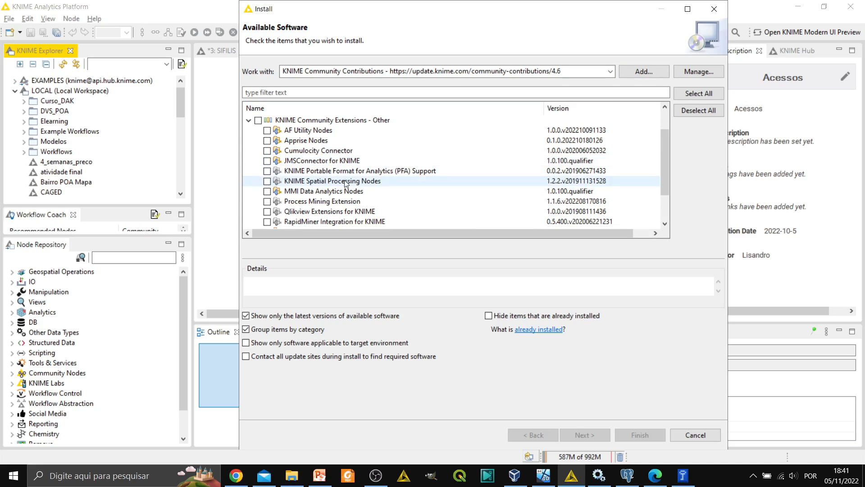
click(267, 181)
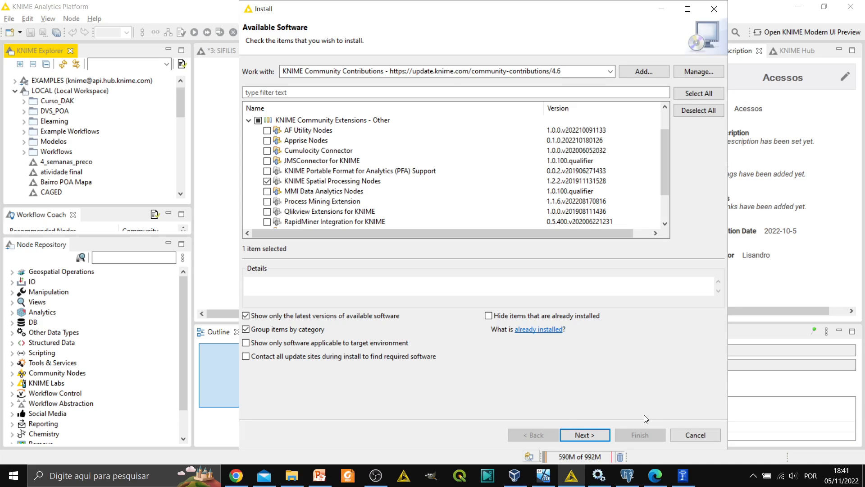
click(698, 437)
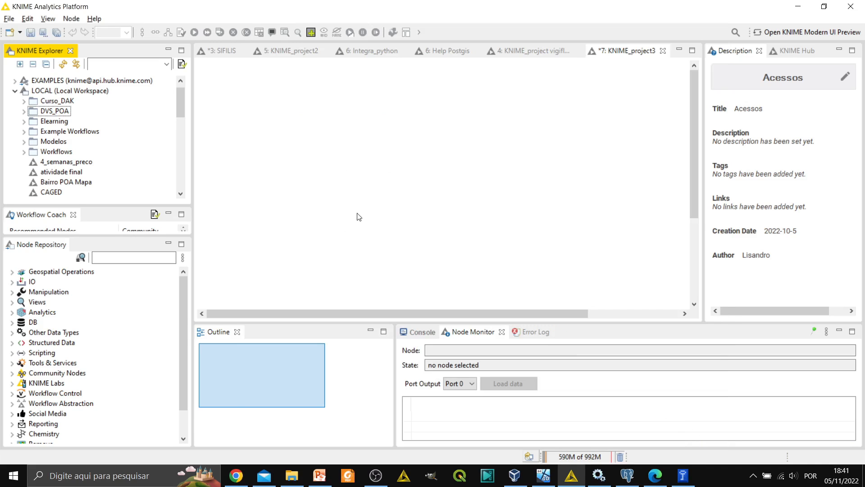
- Expand Spatial Processing under Community Nodes in the node repository and collapse its Properties and Write categories
click(12, 375)
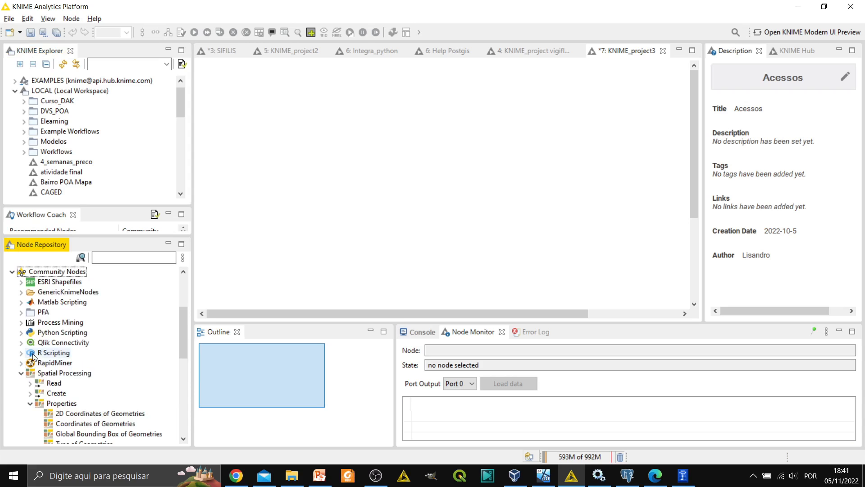
click(20, 374)
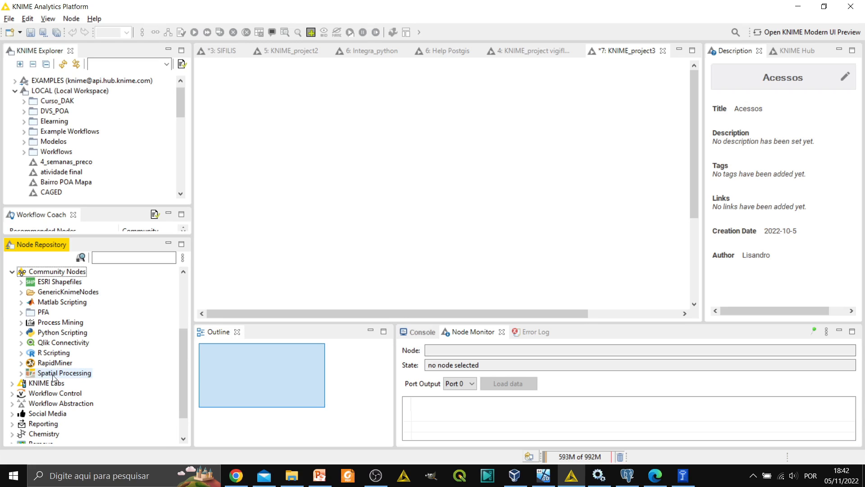
scroll(51, 372, down, 1)
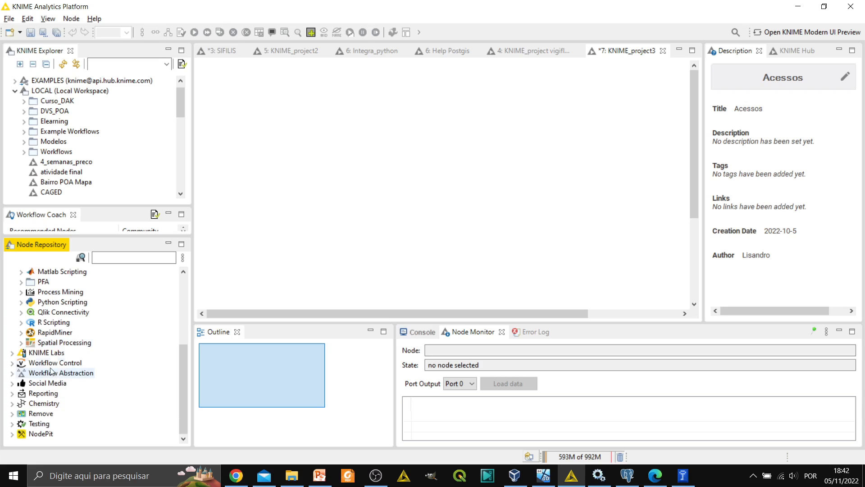
double_click(31, 343)
click(30, 353)
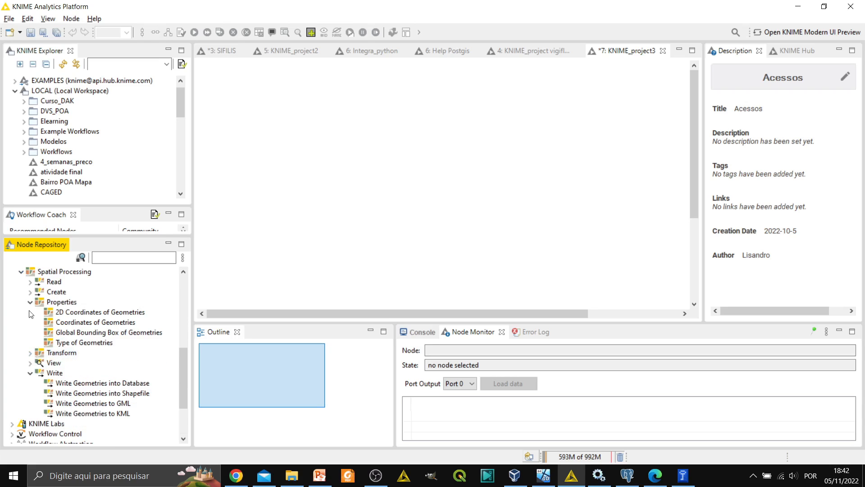
click(30, 303)
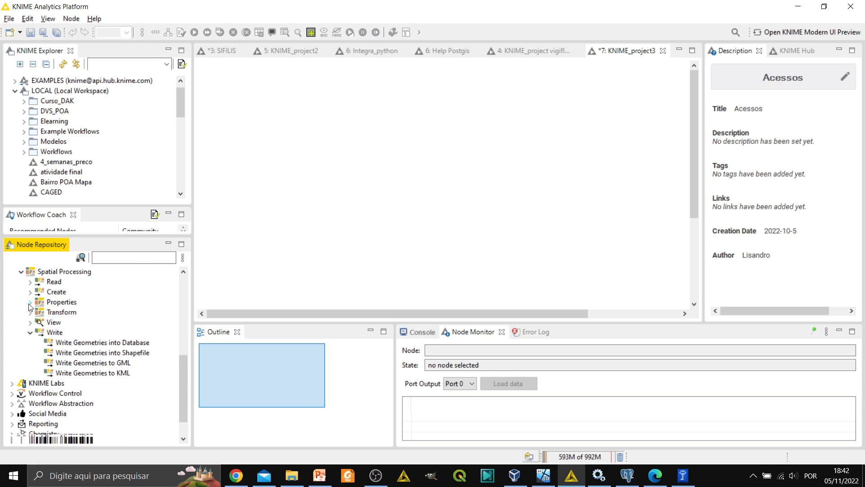
click(30, 332)
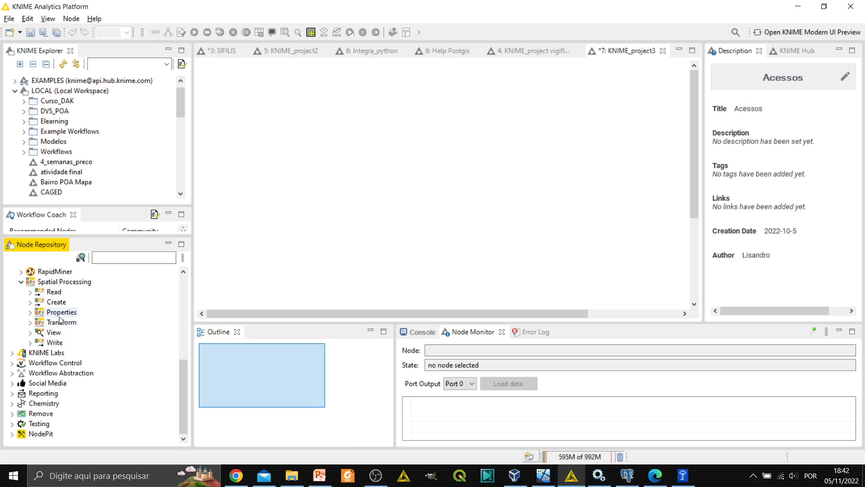
- Add a Read from Shapefile node from Spatial Processing's Read category to the upper-left area of the empty workflow
click(31, 293)
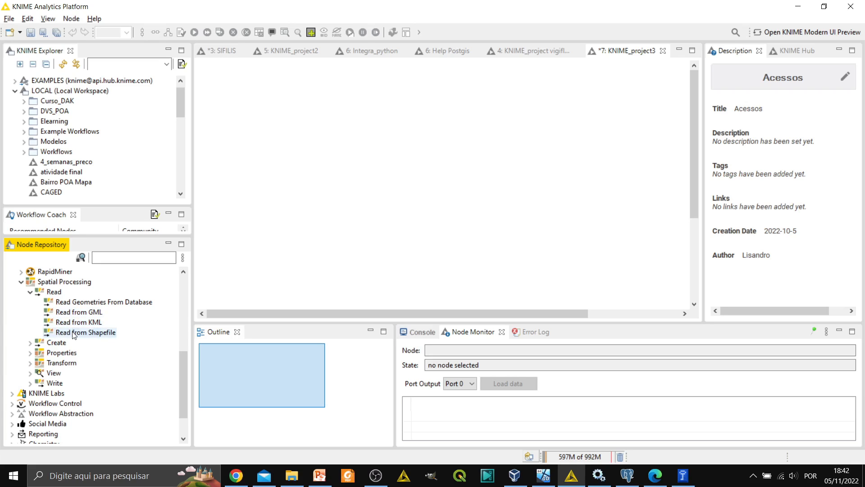
drag(74, 335, 286, 130)
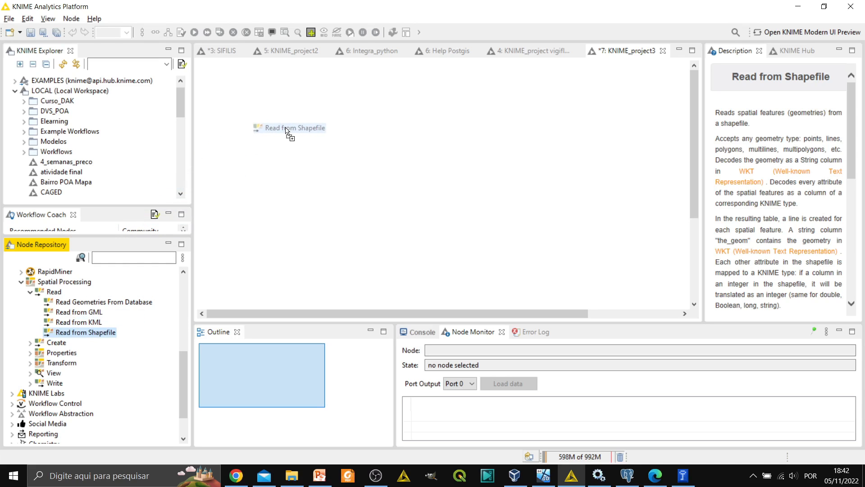
drag(286, 130, 286, 130)
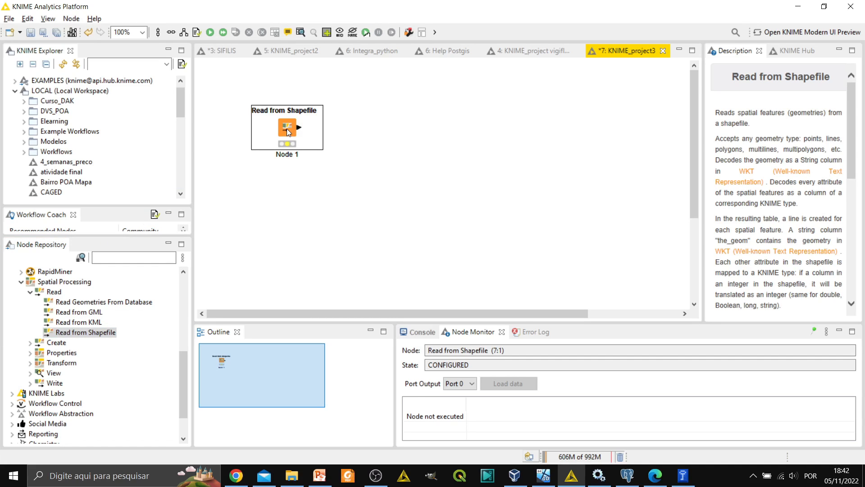
- Open the Read from Shapefile node's configuration and browse for its input file in D:\DB\_sandpit\rs_municipios
double_click(287, 132)
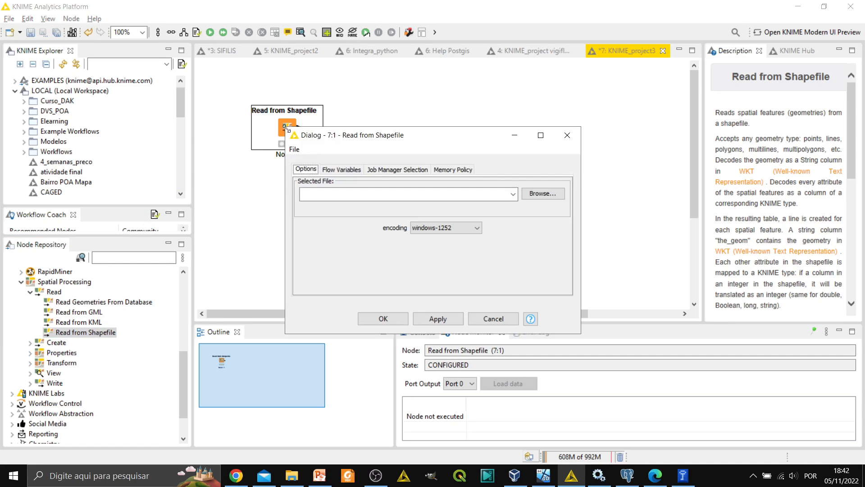
click(544, 196)
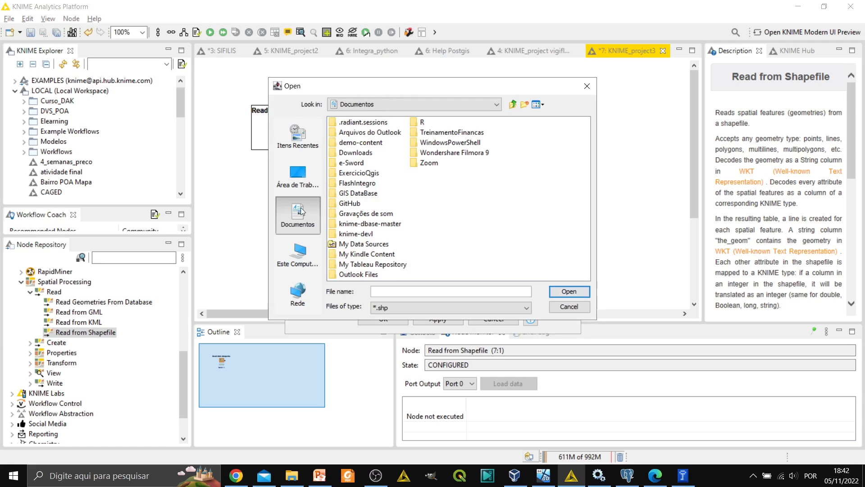
click(299, 252)
click(359, 205)
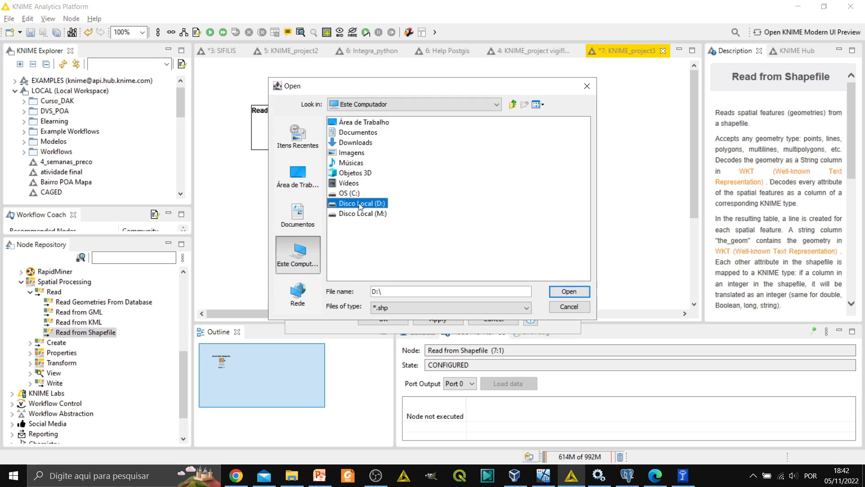
double_click(359, 205)
click(334, 164)
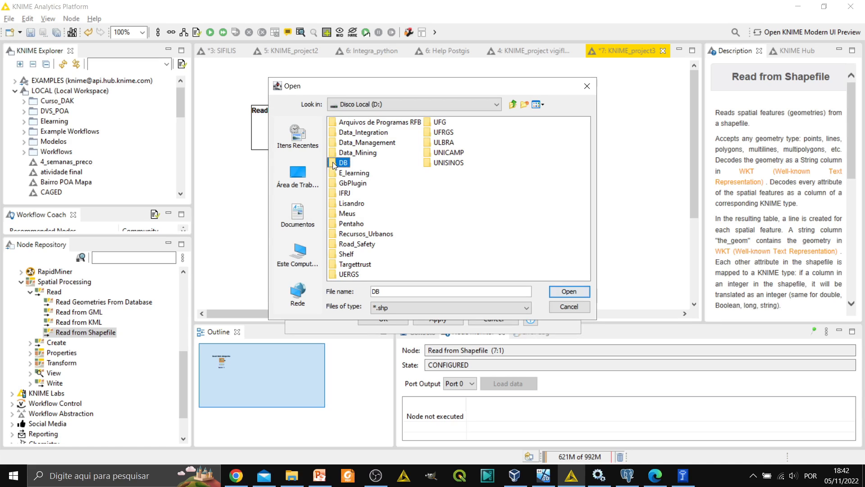
double_click(333, 164)
double_click(333, 145)
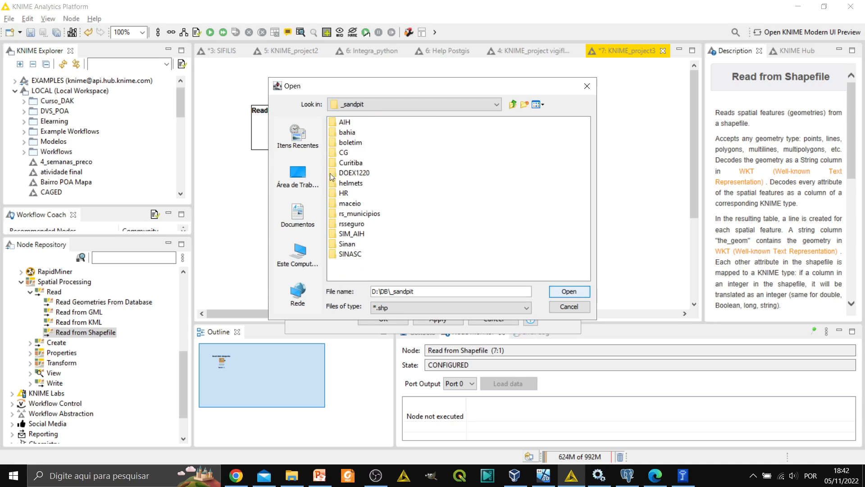
double_click(336, 215)
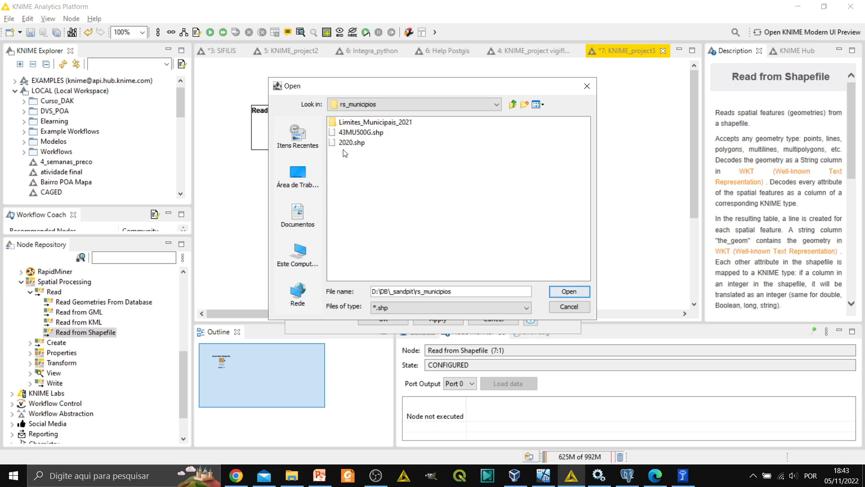
- Select Limites_Municipais_2021.shp from the Limites_Municipais_2021 folder as the input file, keep the windows-1252 encoding, and apply the configuration
click(361, 133)
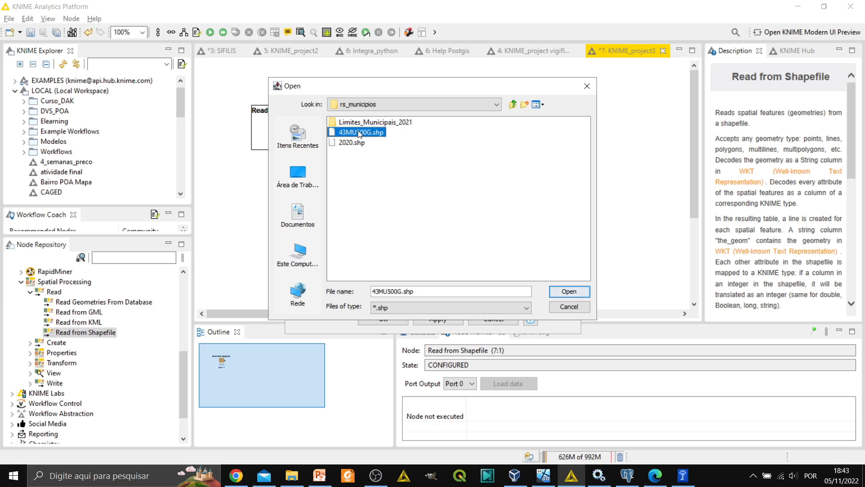
double_click(363, 122)
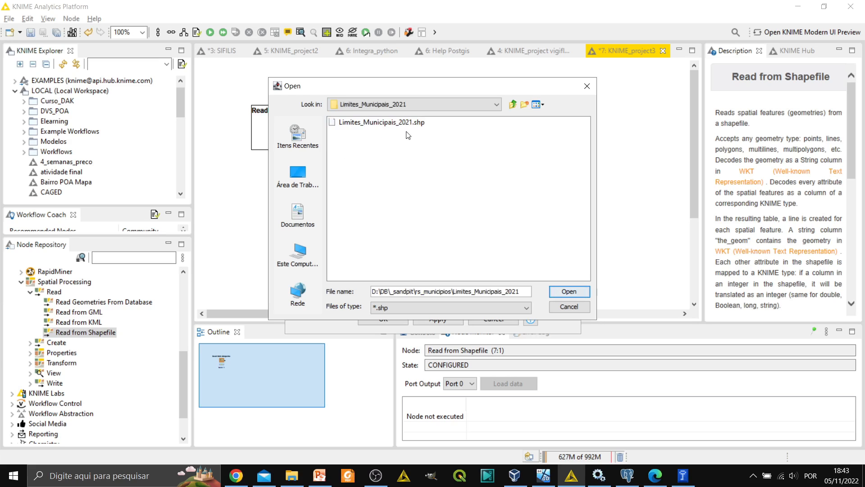
click(389, 123)
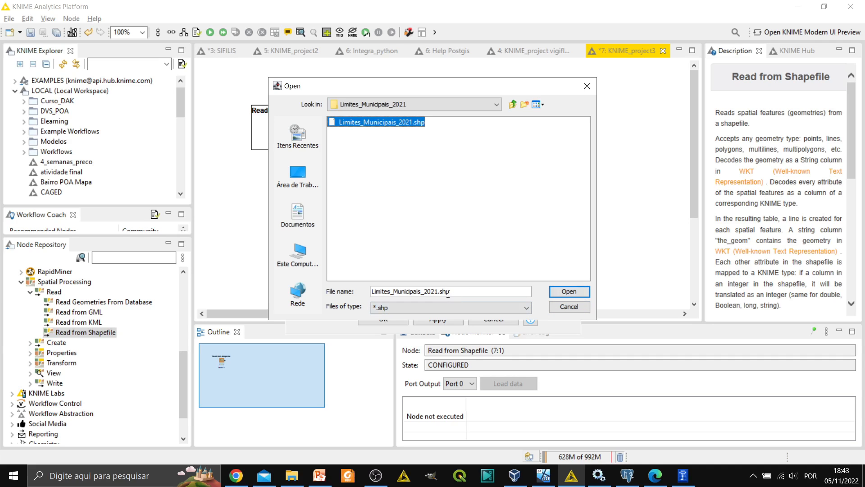
click(561, 291)
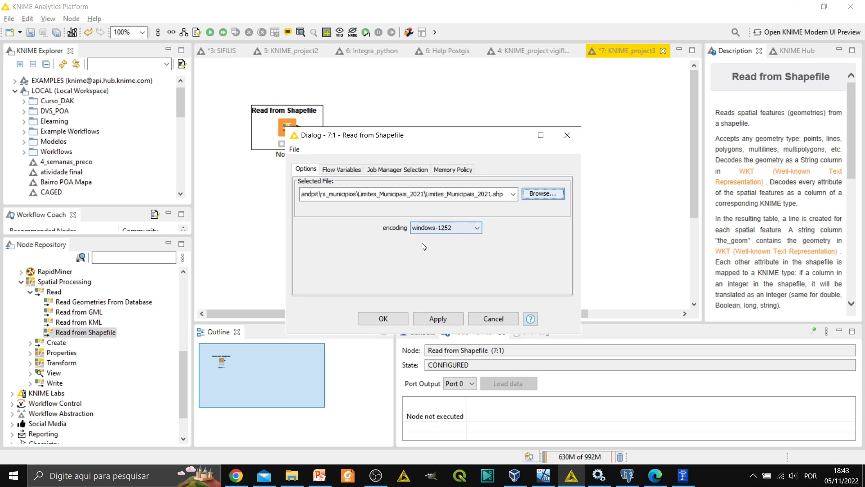
click(380, 319)
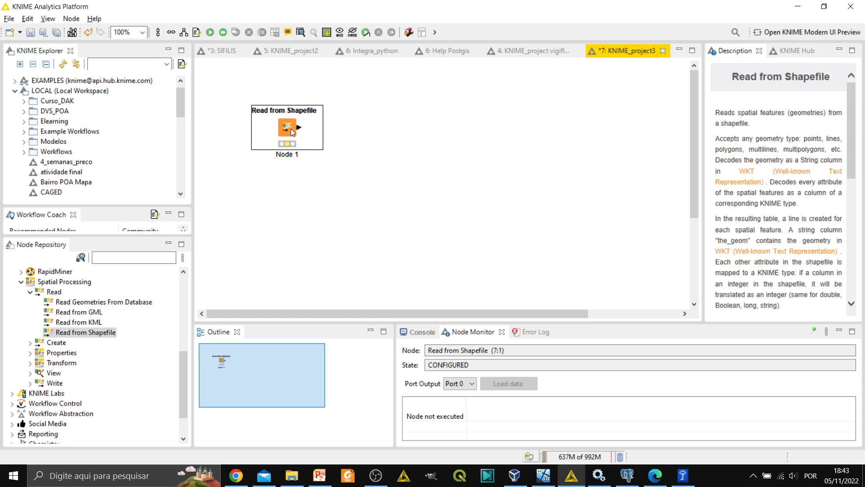
- Execute the Read from Shapefile node and review its WKT entities table across to the last columns
right_click(285, 124)
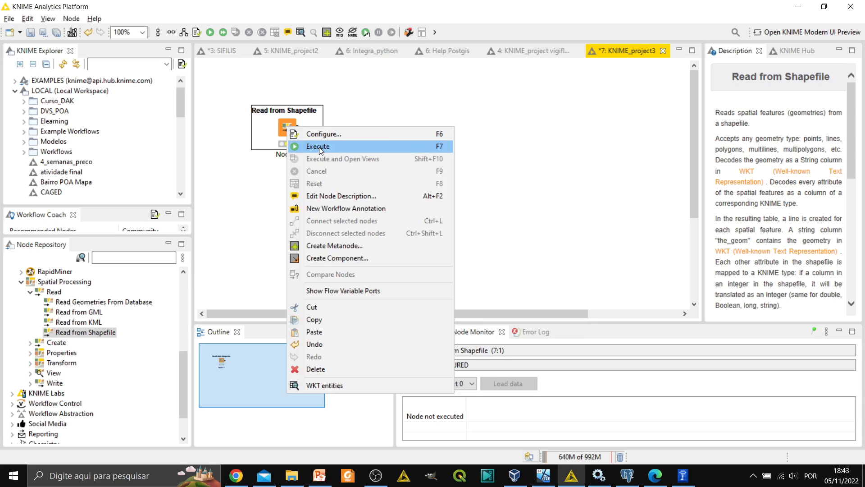
click(319, 147)
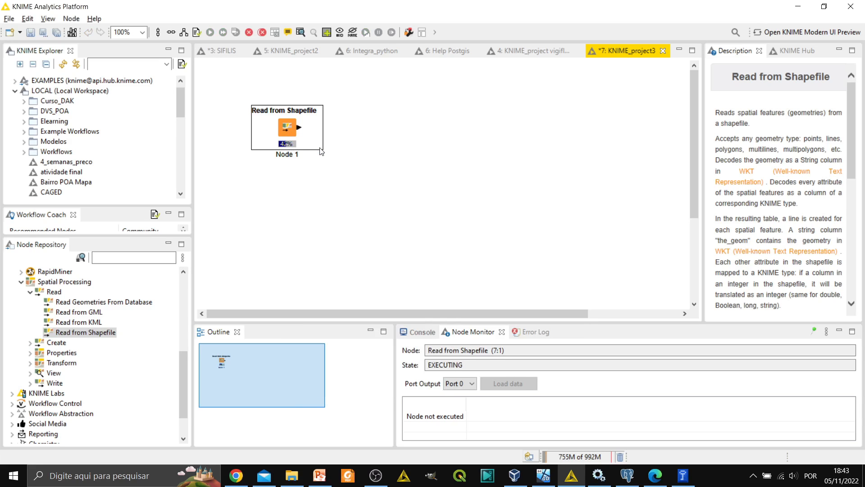
right_click(288, 127)
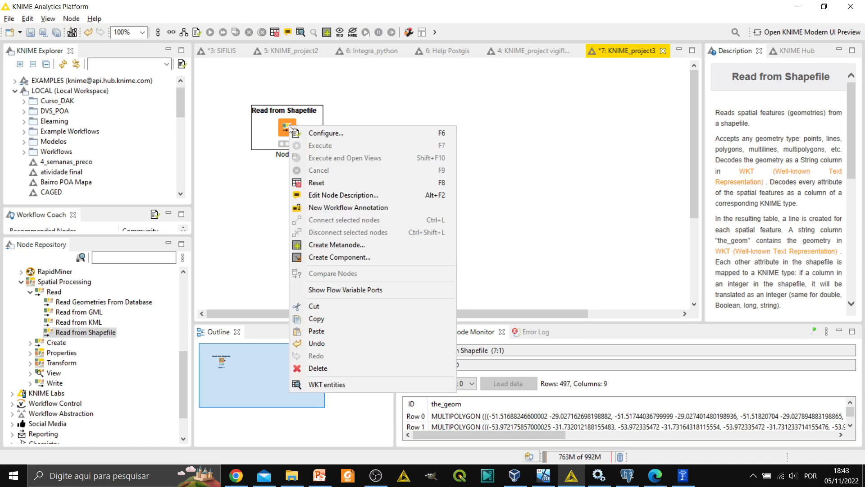
click(324, 385)
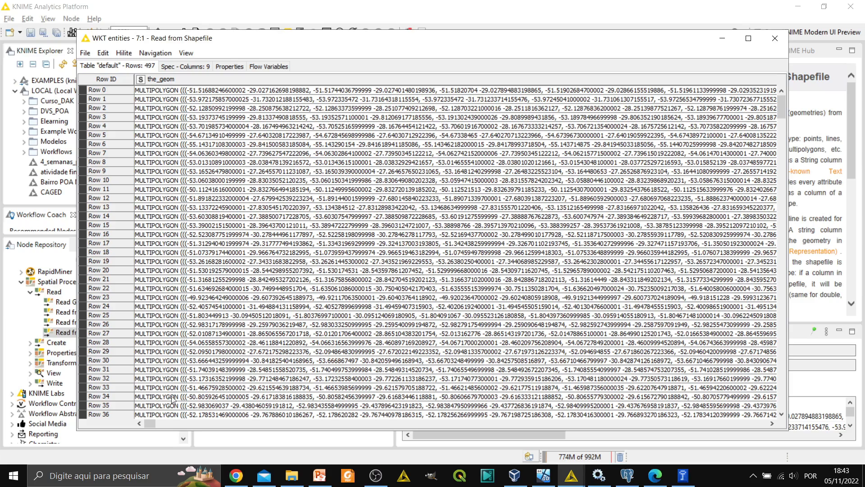
drag(151, 428, 771, 428)
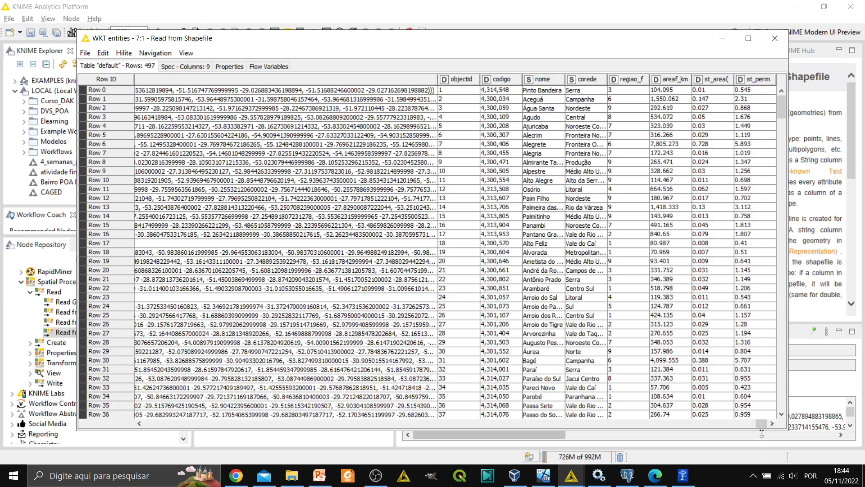
click(781, 45)
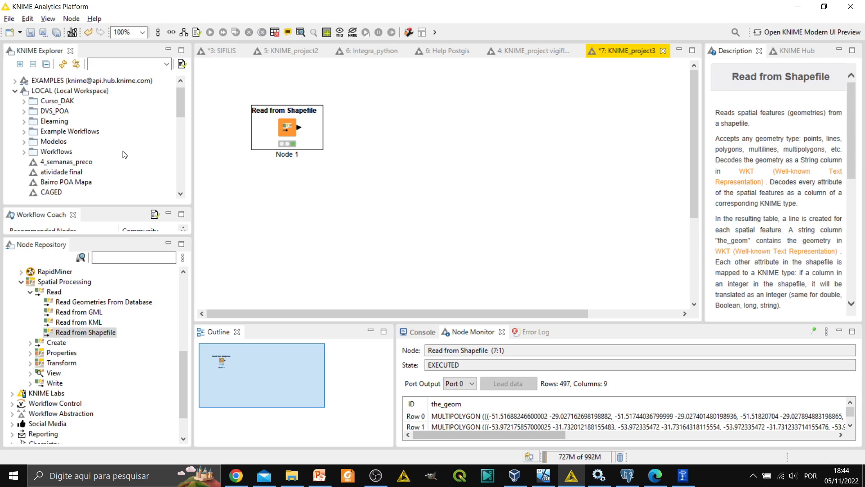
- Find the Number To String node, add it to the right of Read from Shapefile, and connect the reader's output to it
click(95, 257)
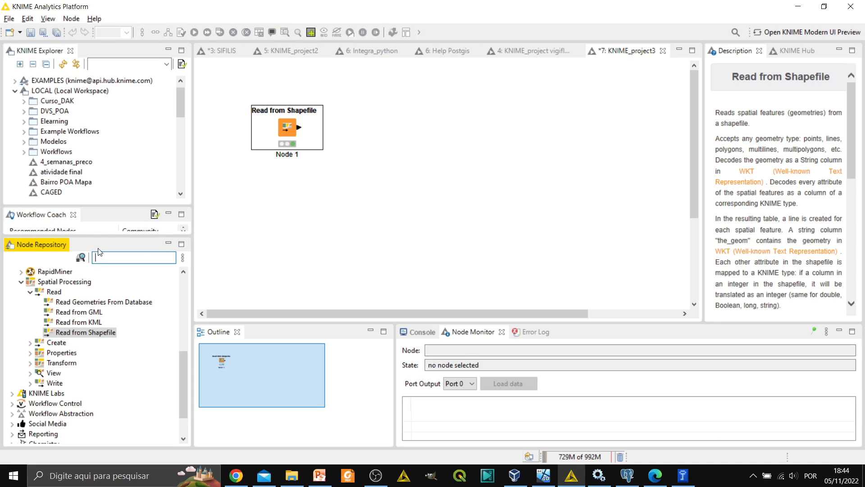
text(number to st)
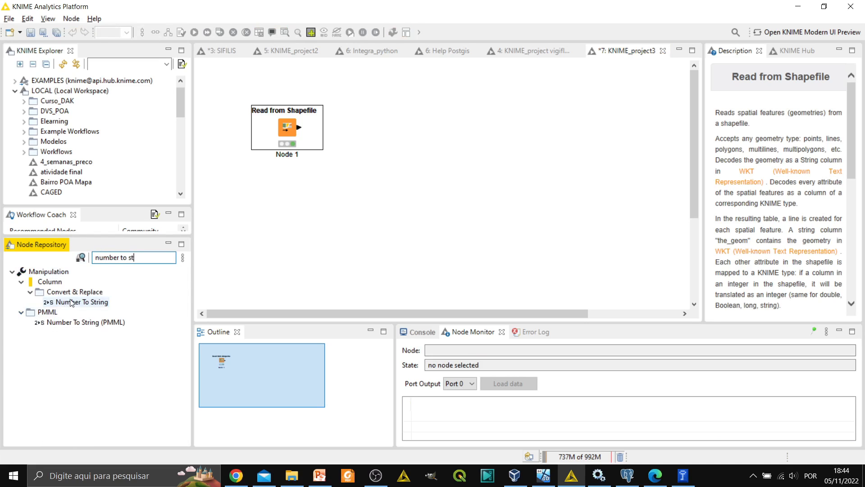
drag(59, 302, 366, 128)
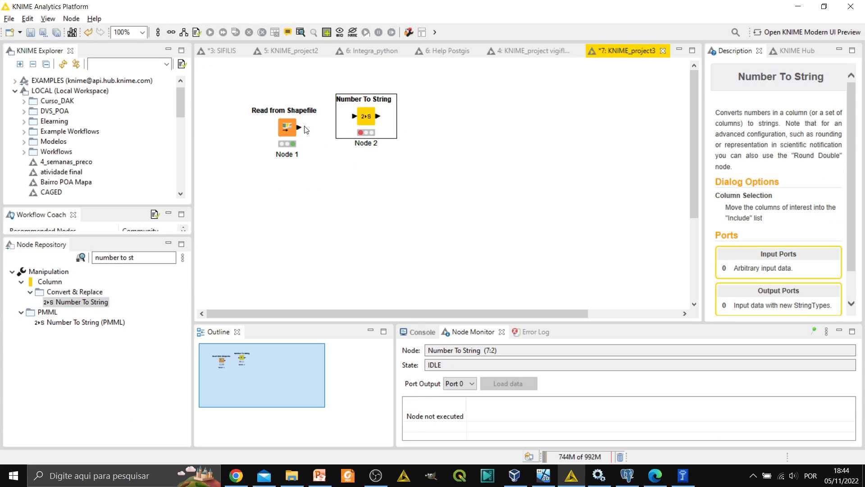
- Configure the Number To String node to convert only the codigo column, excluding all other columns
double_click(366, 119)
click(436, 270)
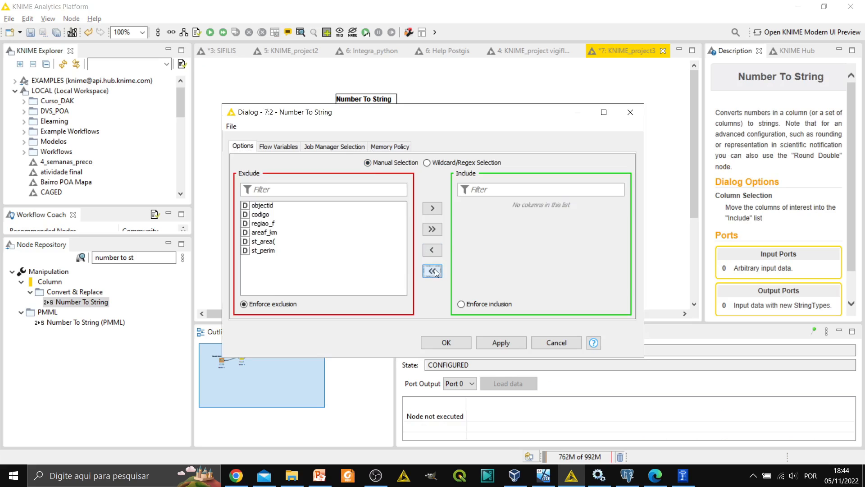
click(260, 216)
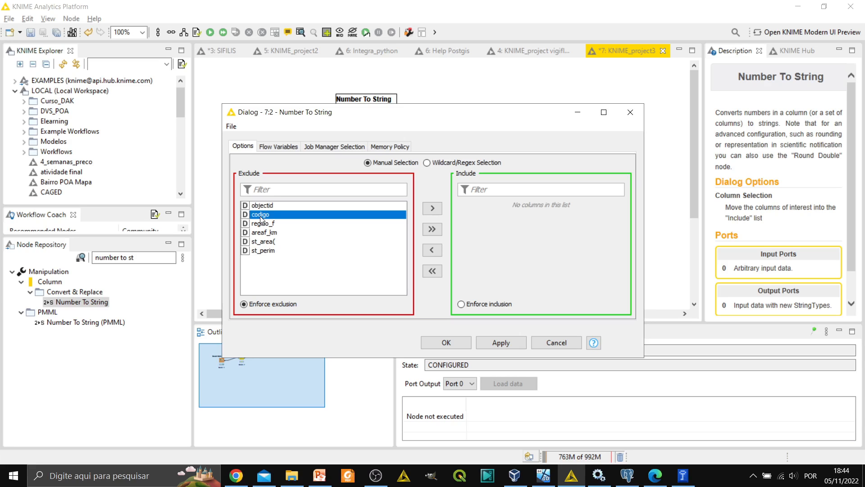
double_click(260, 216)
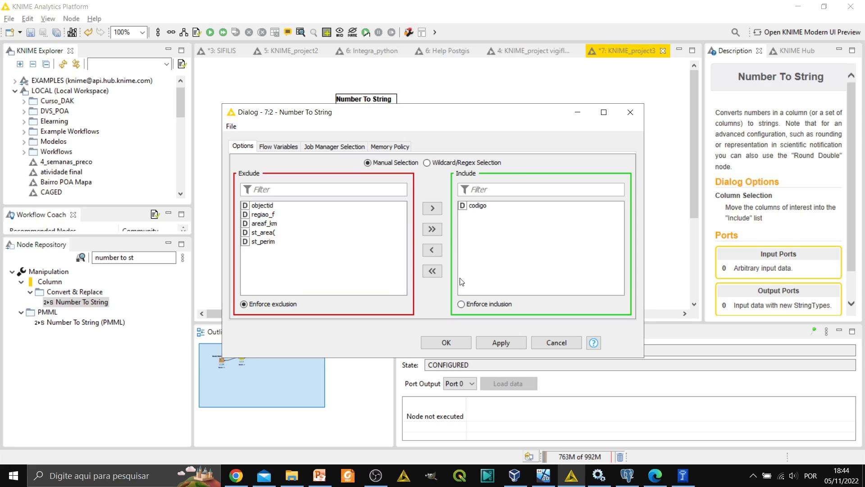
click(446, 344)
- Execute the Number To String node and review the codigo column in its Transformed input table
right_click(361, 123)
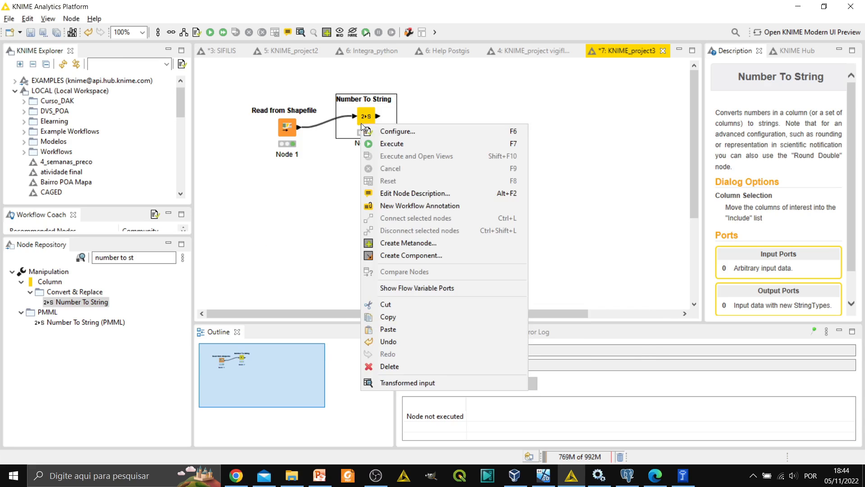
click(383, 143)
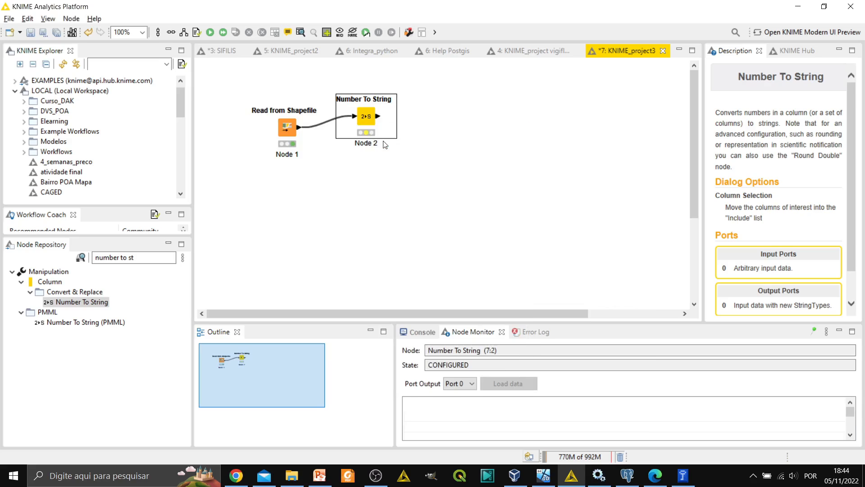
right_click(371, 116)
click(387, 370)
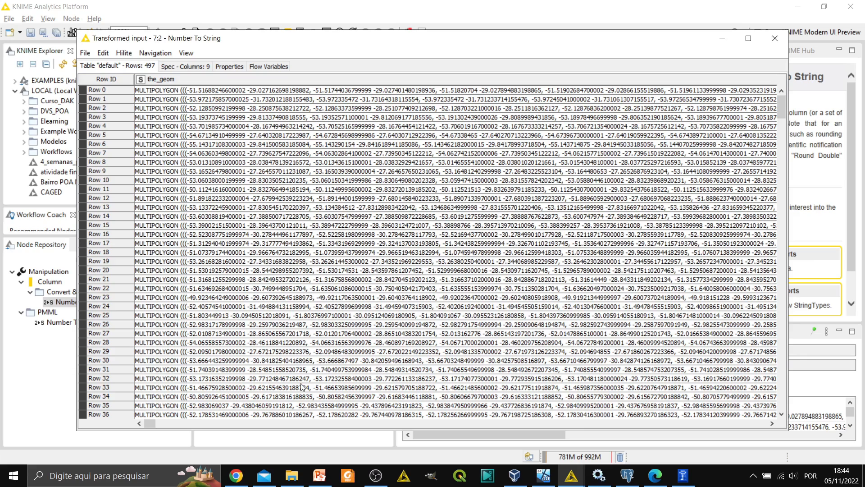
drag(150, 424, 796, 387)
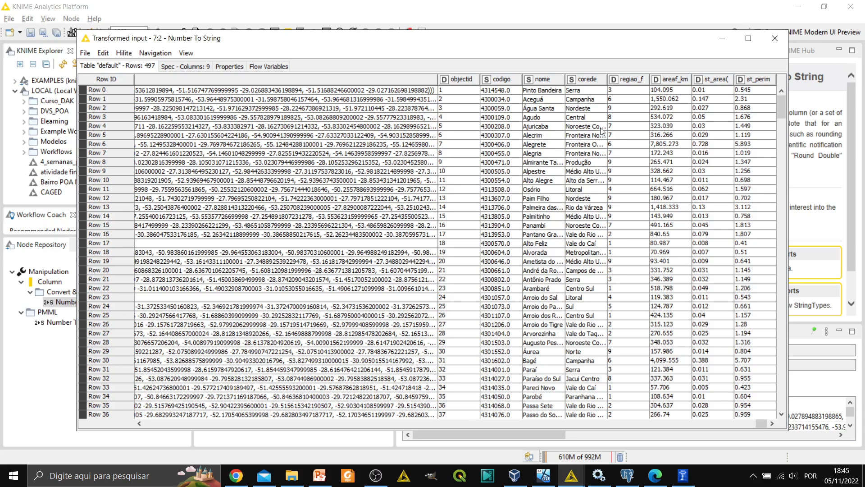
click(772, 42)
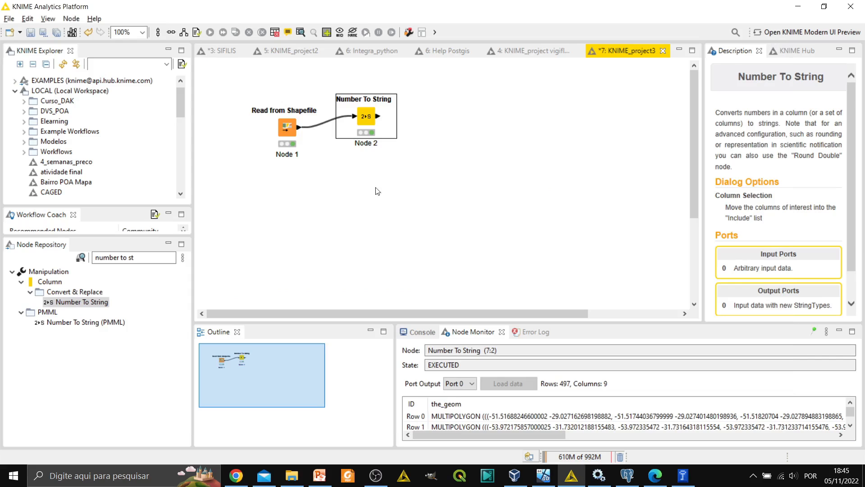
- Add a View Geometries as Map node from Spatial Processing's View category, below and right of Number To String, and connect Read from Shapefile to it
click(112, 257)
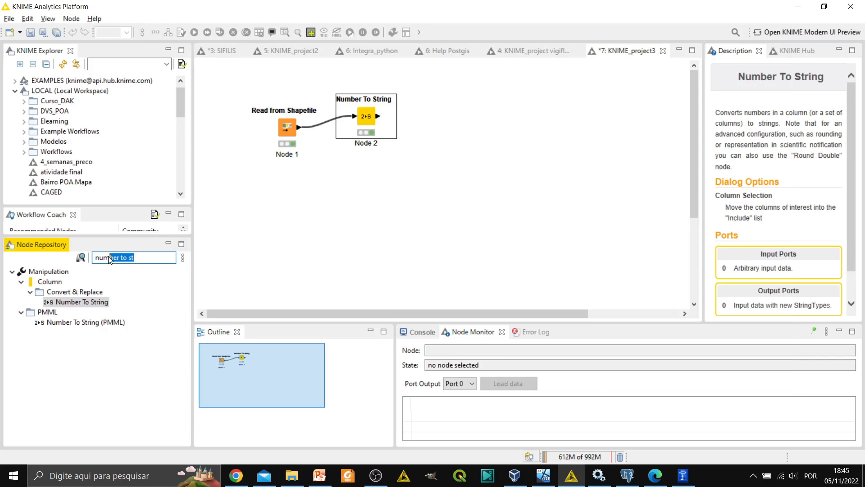
key(BackSpace)
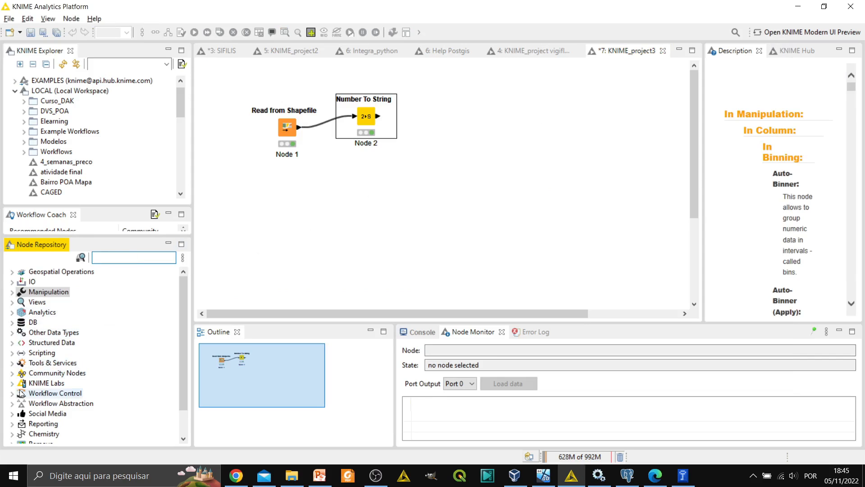
click(12, 373)
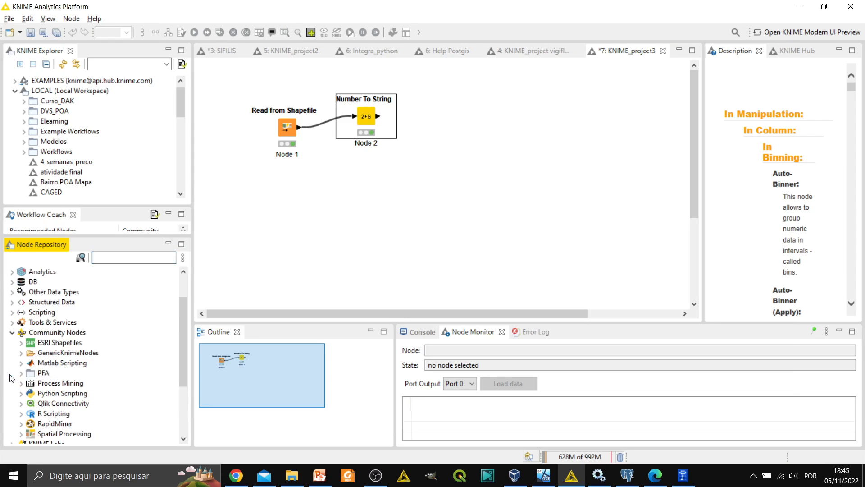
click(22, 433)
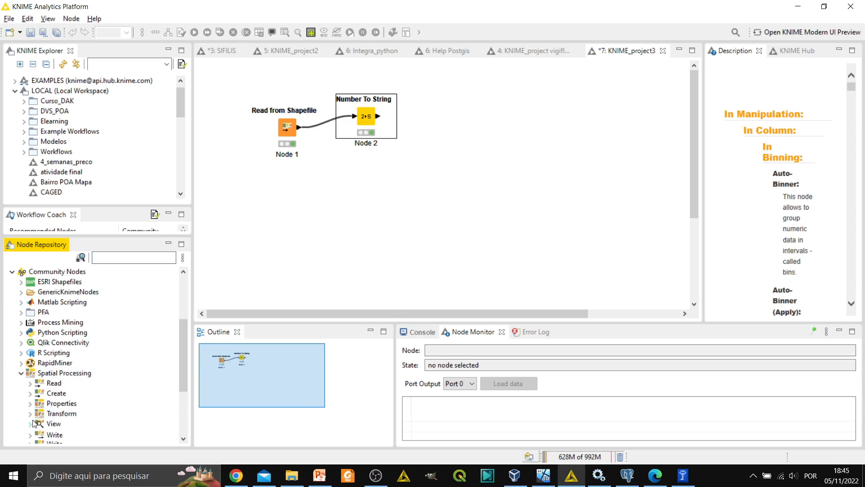
click(30, 424)
drag(53, 437, 451, 173)
drag(300, 130, 469, 173)
- Accept the View Geometries as Map node's default options, execute it and bring up its map view
double_click(469, 172)
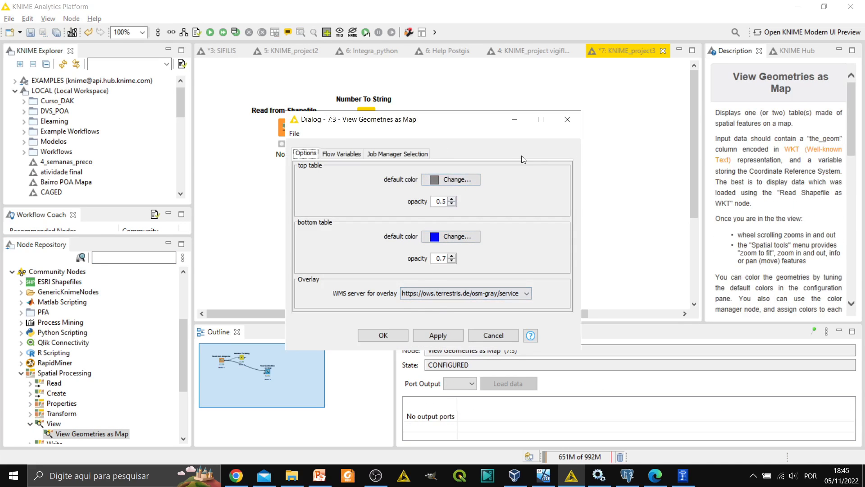
click(383, 335)
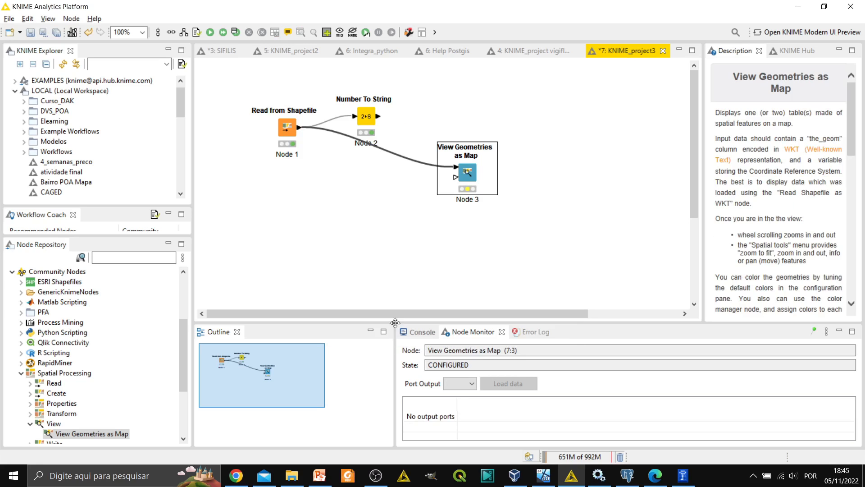
right_click(470, 173)
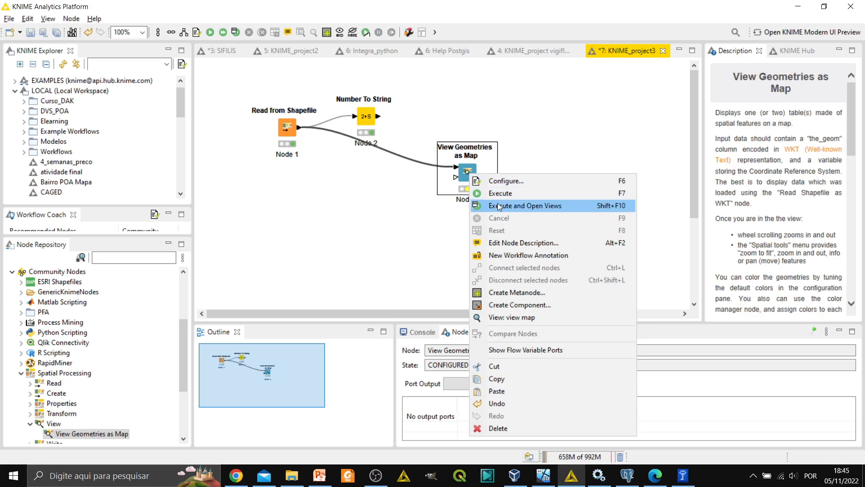
click(496, 206)
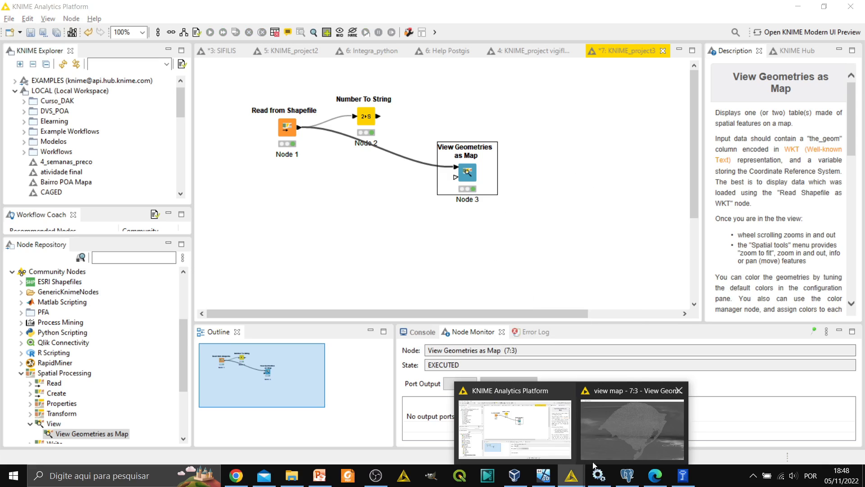
click(618, 438)
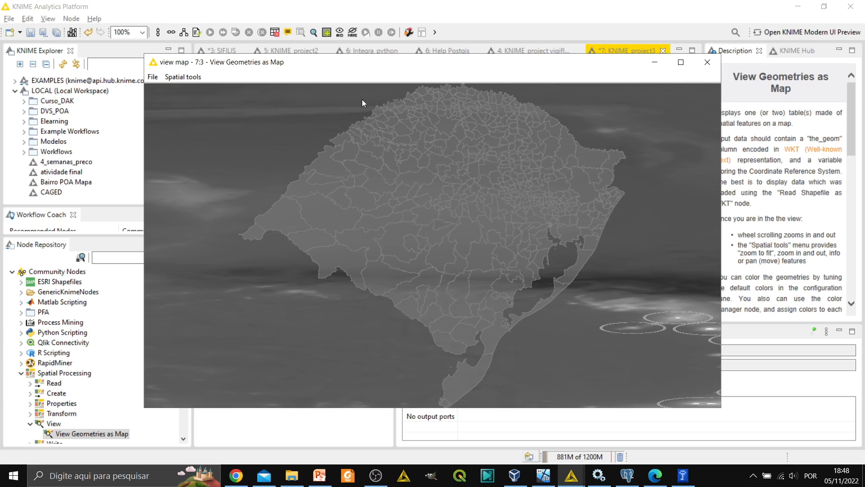
- Switch the map view to no overlay, inspect the municipal boundaries, and close the view
click(186, 78)
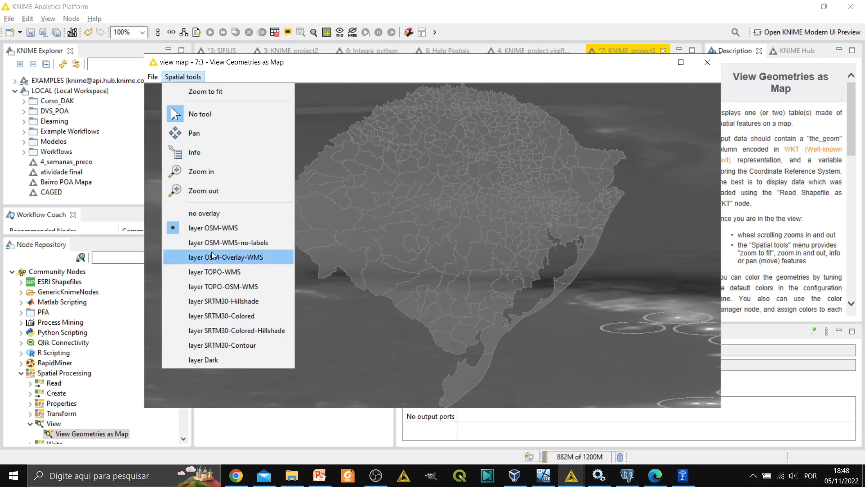
click(211, 214)
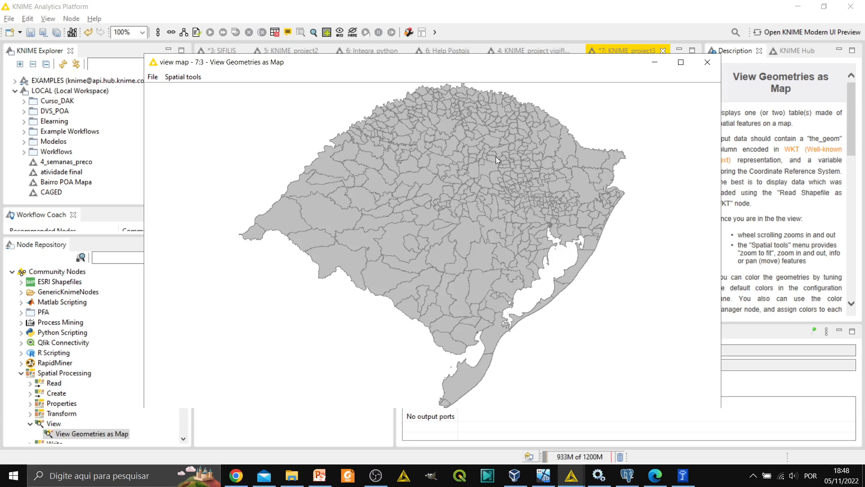
click(707, 64)
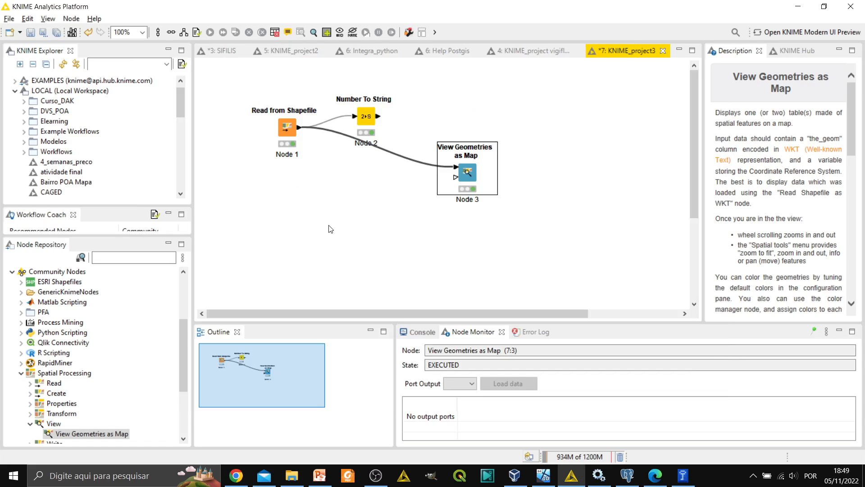
- Add a CSV Reader node from the IO Read category below Read from Shapefile
scroll(119, 281, up, 4)
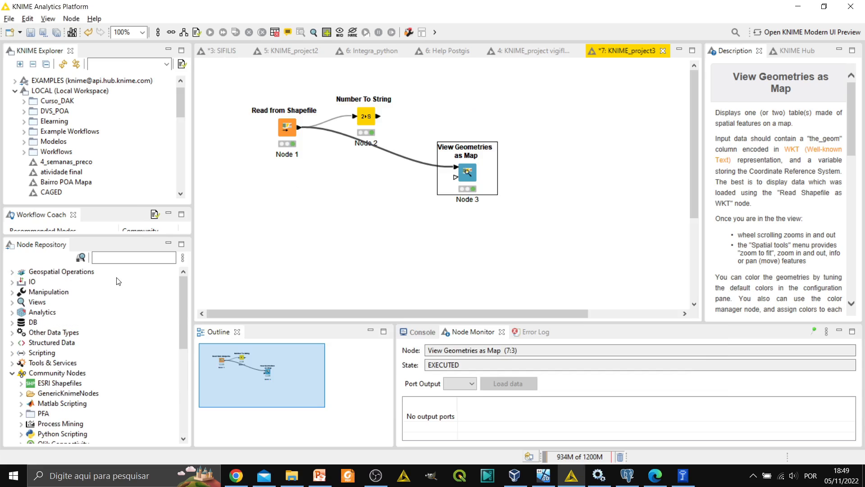
click(10, 282)
click(21, 292)
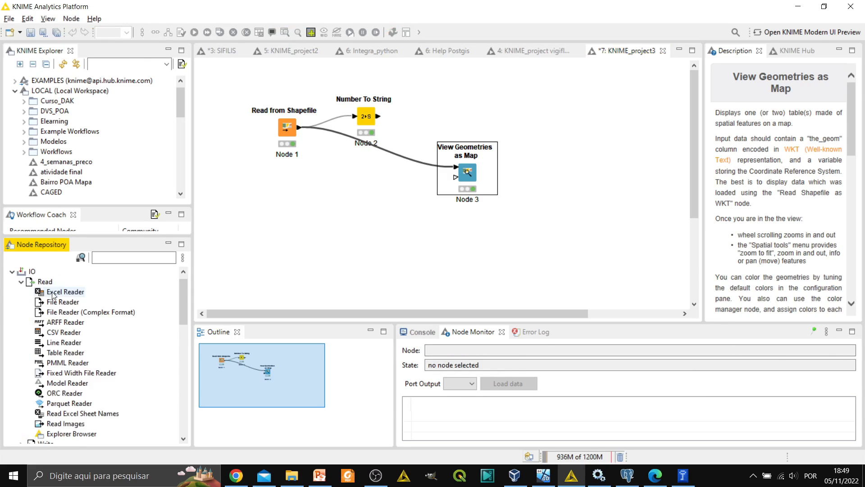
drag(56, 333, 285, 198)
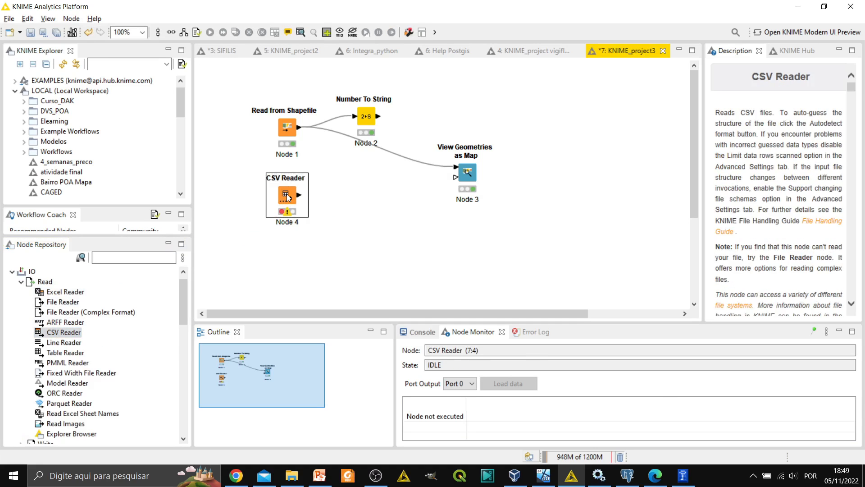
- Configure the CSV Reader to read the local file D:\DB\_sandpit\rsseguro\output_rsseguro.csv
double_click(287, 198)
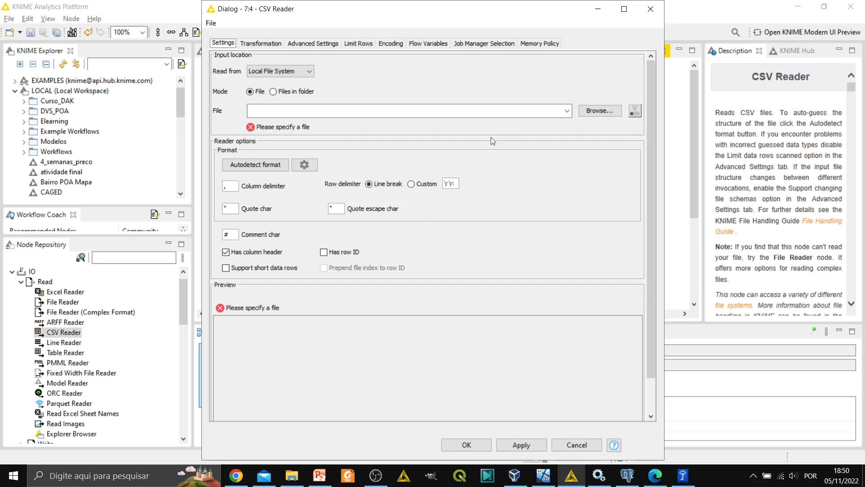
click(591, 112)
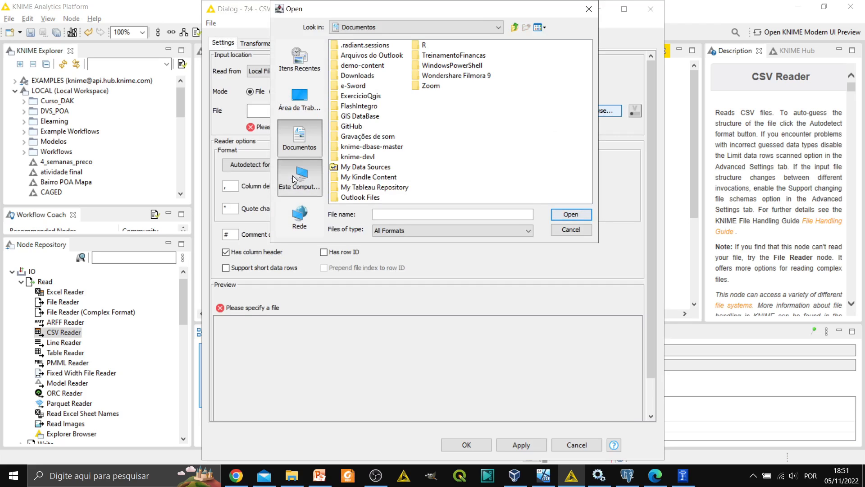
click(292, 175)
click(348, 127)
double_click(348, 127)
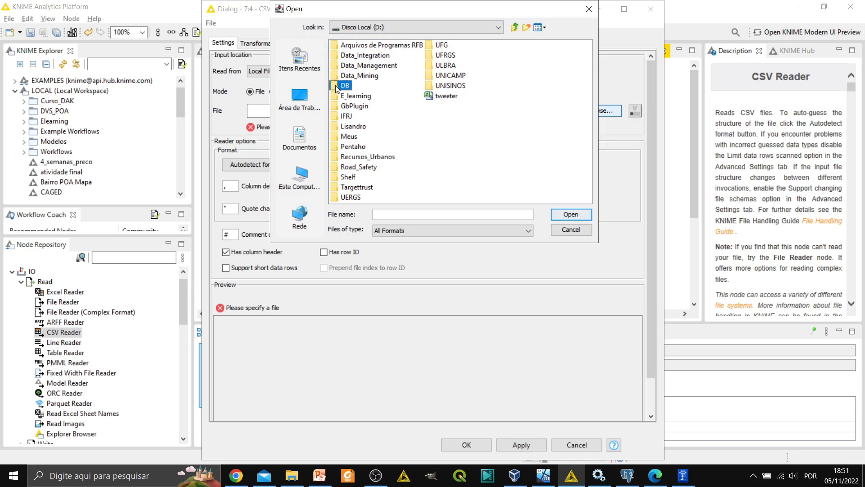
double_click(344, 85)
double_click(335, 67)
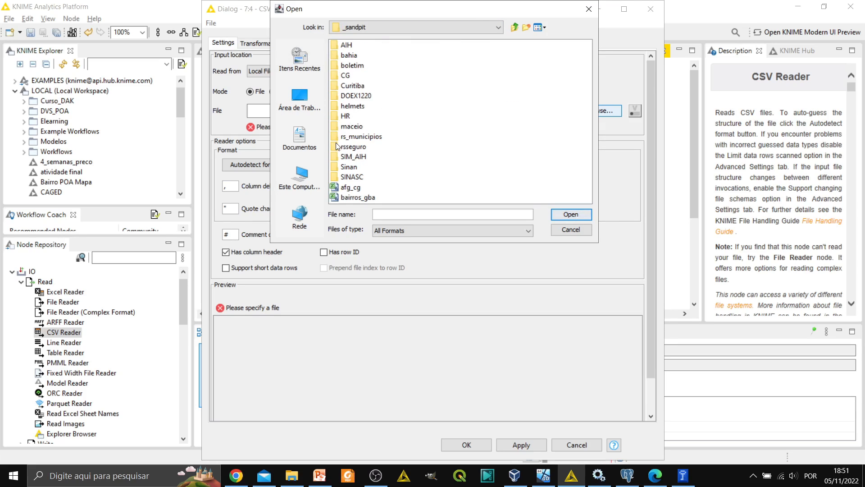
double_click(347, 147)
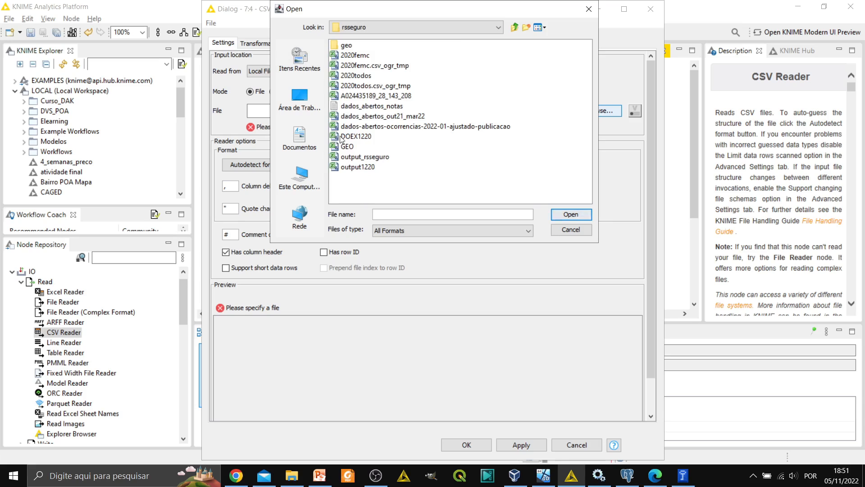
click(334, 158)
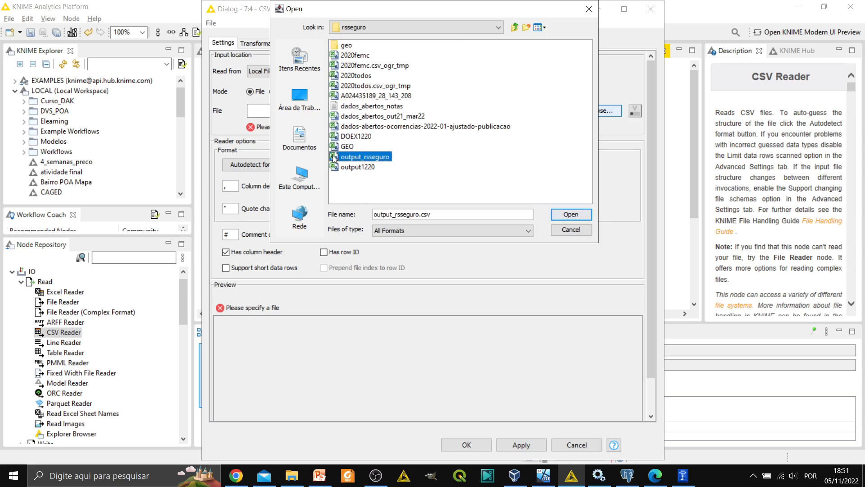
click(572, 215)
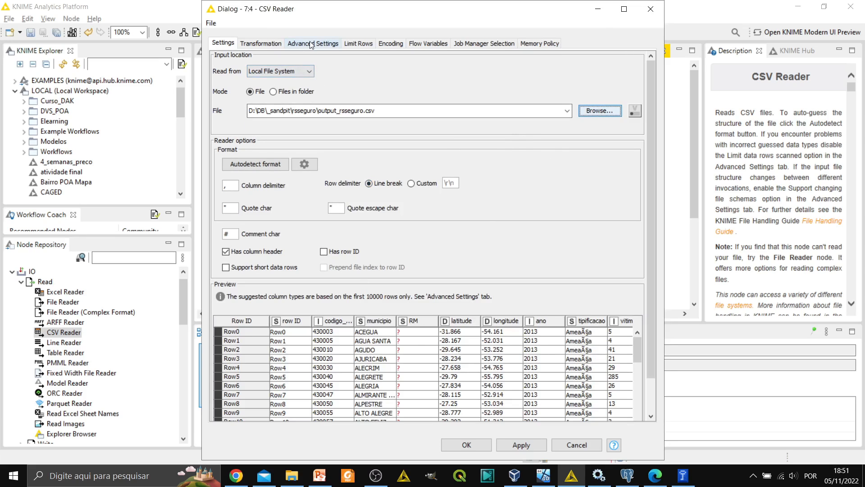
- Set the CSV Reader's character encoding to UTF-8 and accept the configuration
click(389, 43)
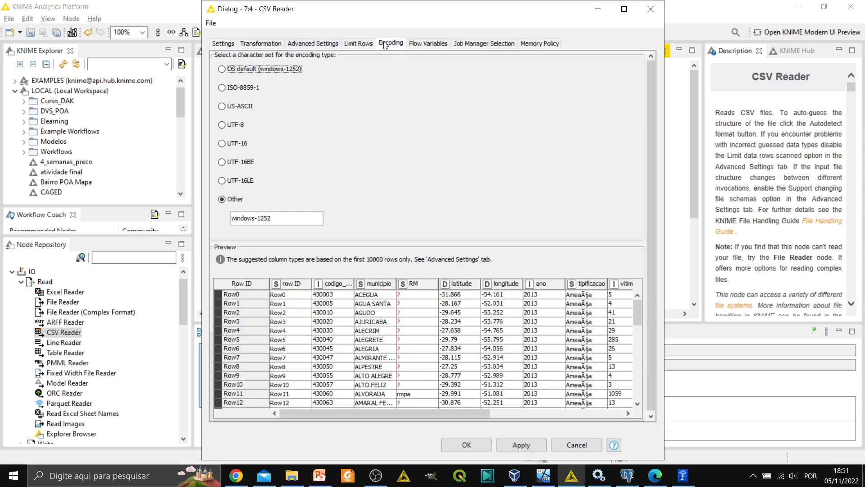
click(221, 125)
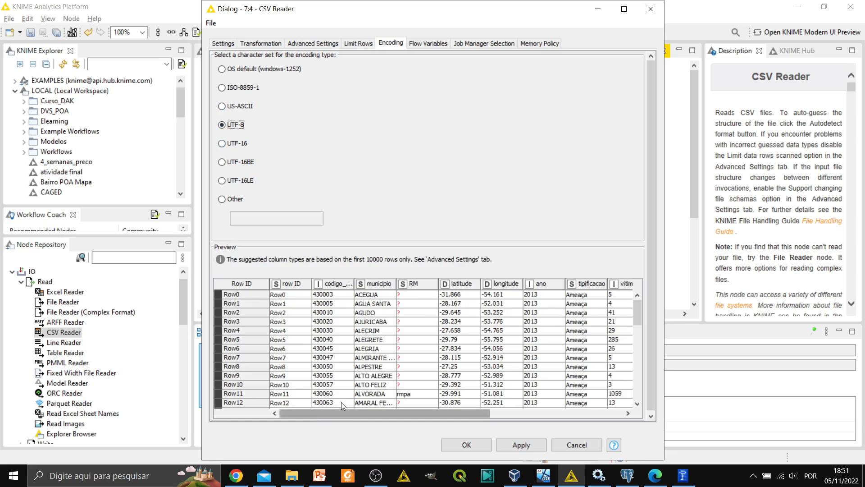
mouse_move(479, 410)
mouse_down()
mouse_move(590, 419)
mouse_move(481, 417)
mouse_up()
click(465, 443)
- Execute the CSV Reader and review its File Table, widening the codigo_ibge column to read its full header
right_click(288, 195)
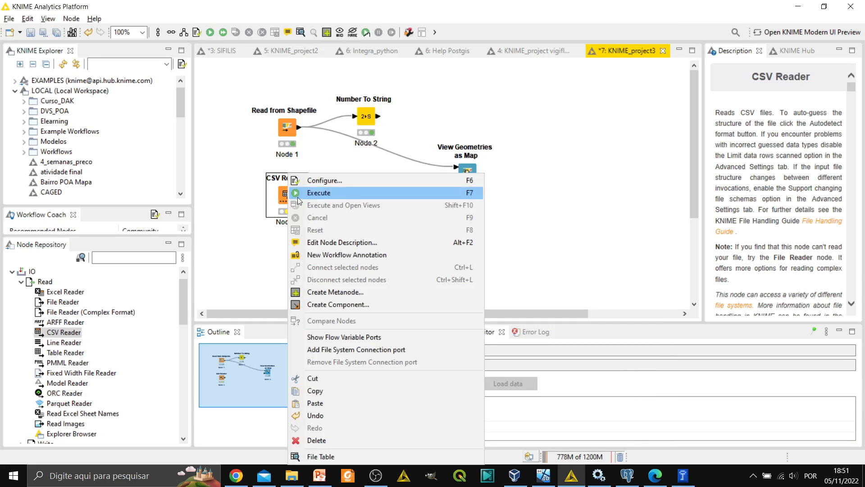
click(292, 194)
right_click(292, 197)
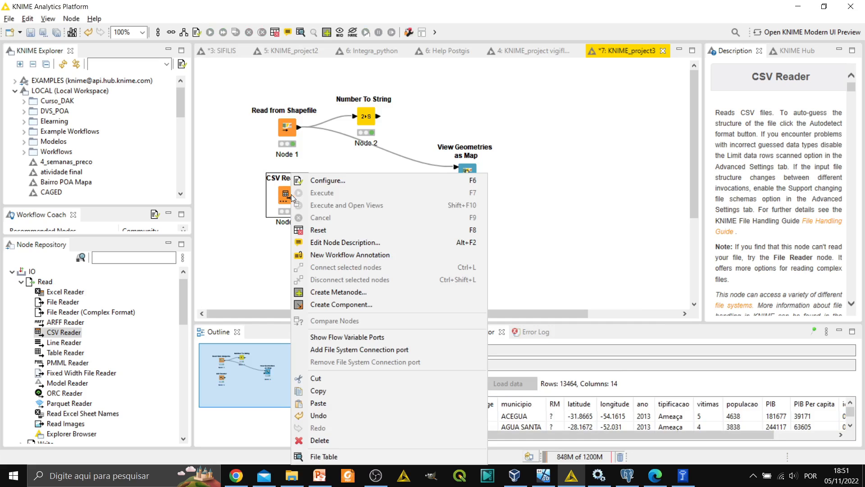
click(326, 459)
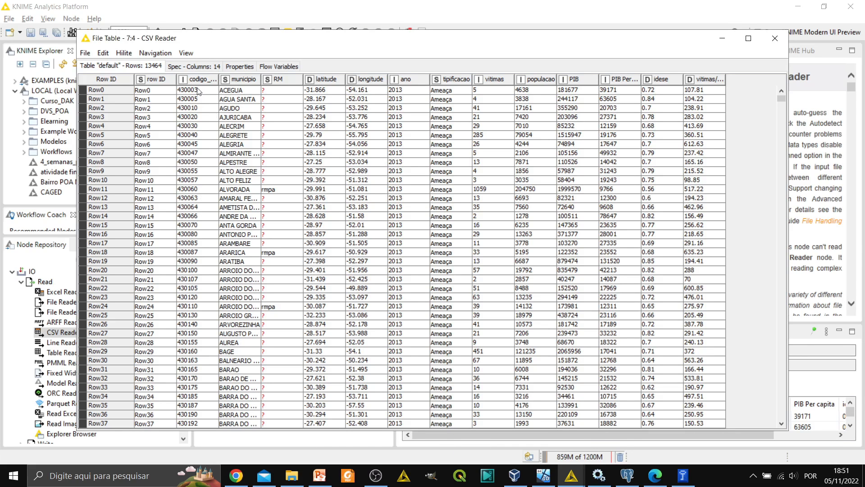
drag(218, 78, 258, 79)
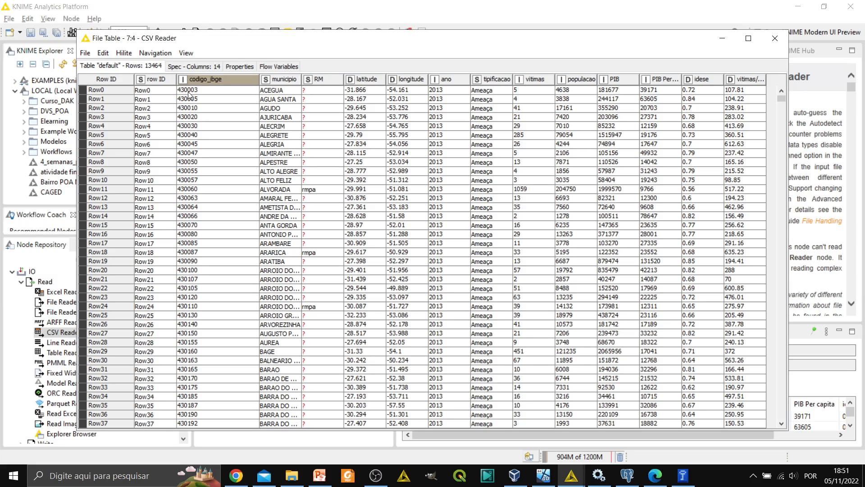
click(787, 45)
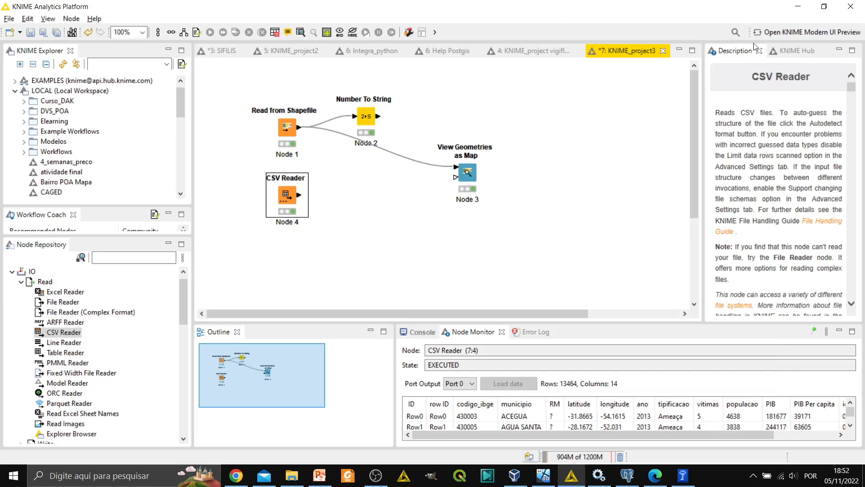
- Examine the codigo column in Number To String's Transformed input table and compare it with the CSV Reader's municipal codes
click(370, 116)
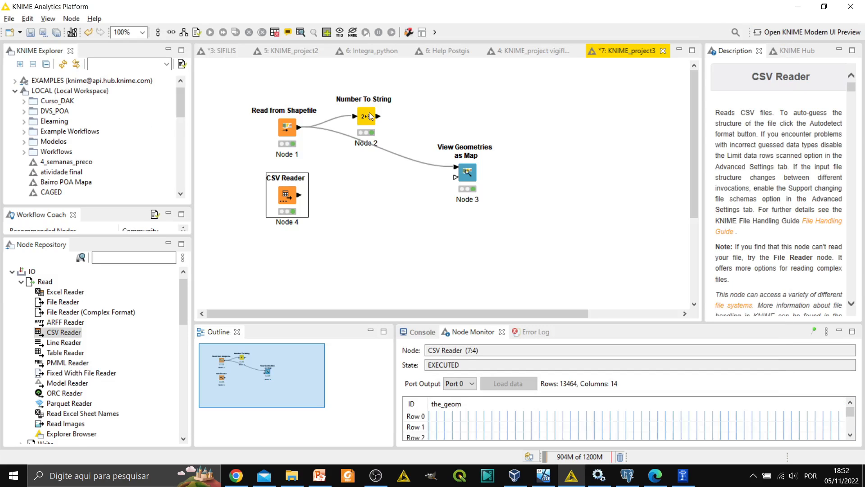
right_click(370, 116)
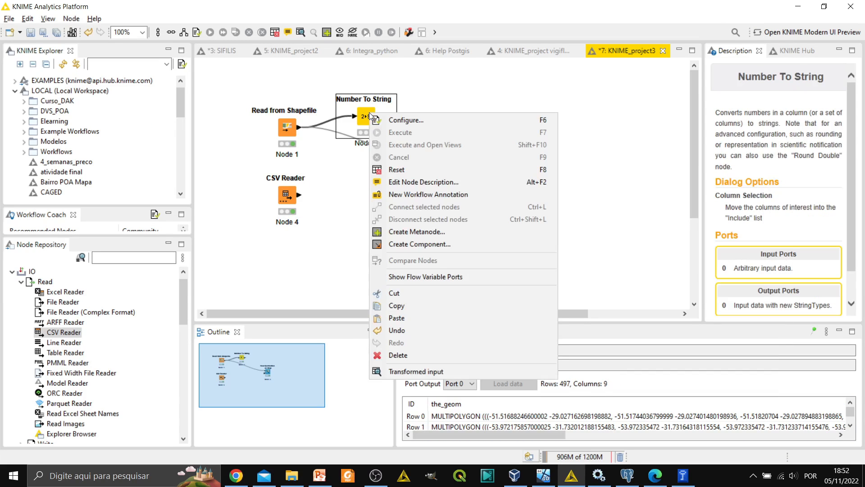
click(399, 371)
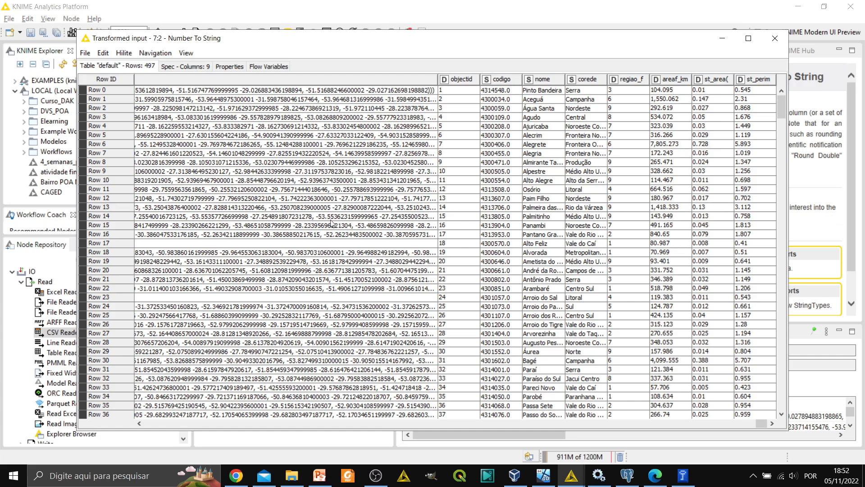
click(505, 80)
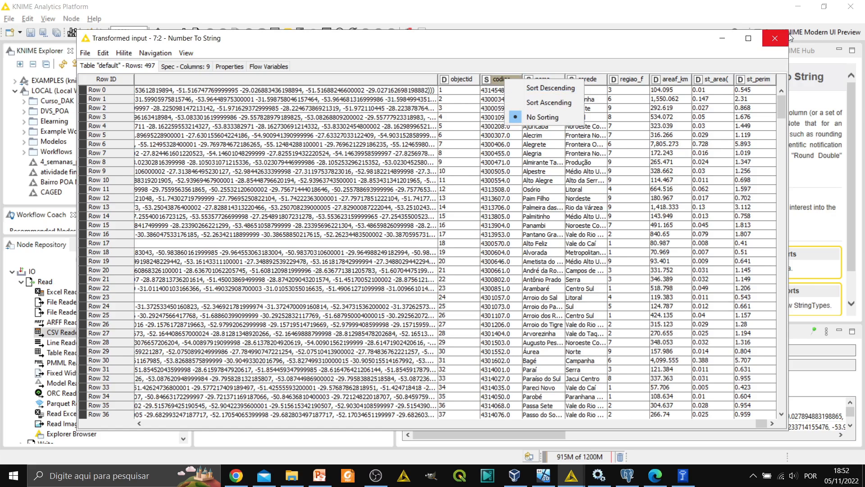
click(775, 38)
click(293, 197)
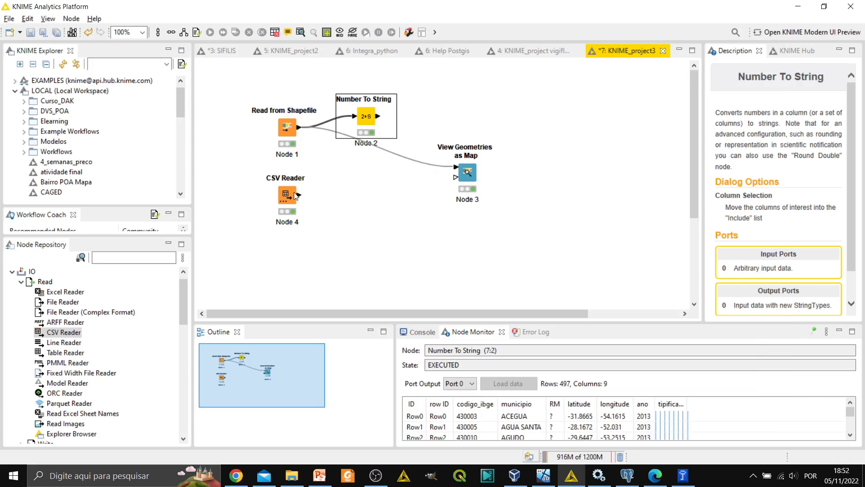
click(367, 114)
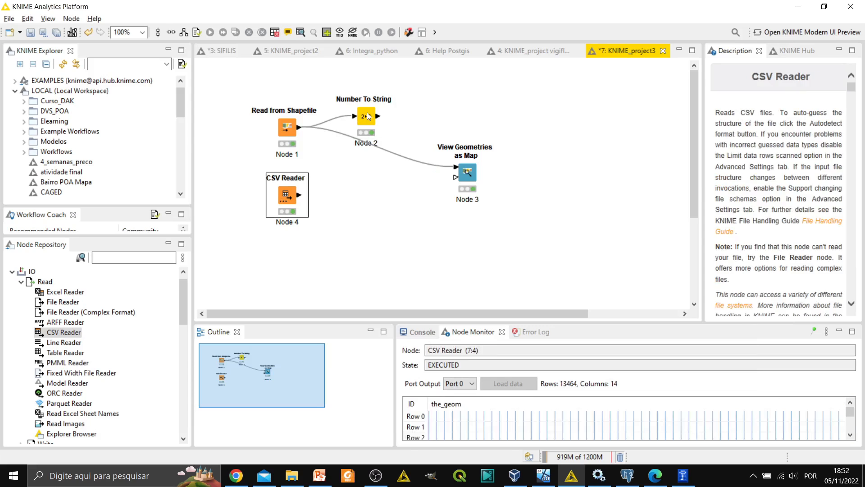
- Find the String Manipulation node, add it to the right of Number To String, and connect Number To String's output to it
click(109, 262)
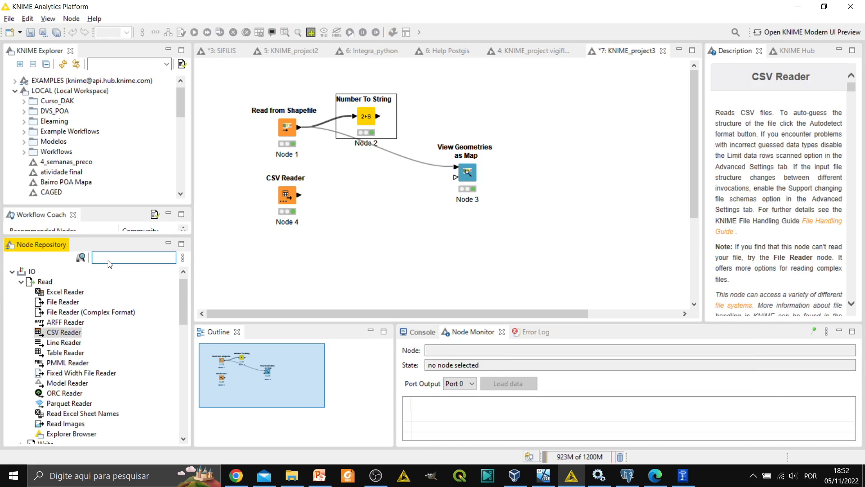
text(string)
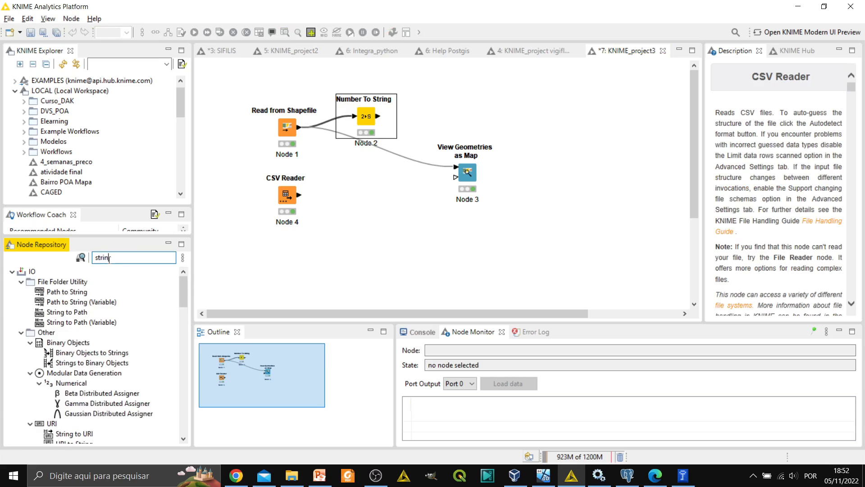
text( m)
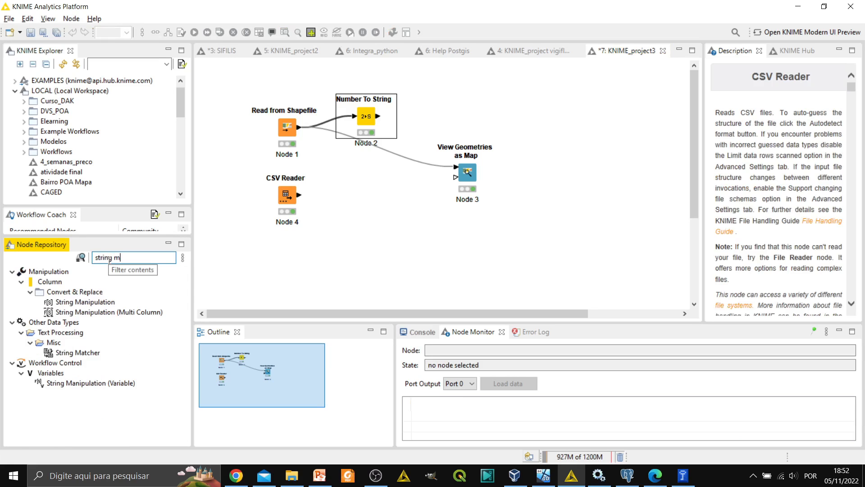
drag(86, 302, 501, 94)
drag(378, 118, 443, 113)
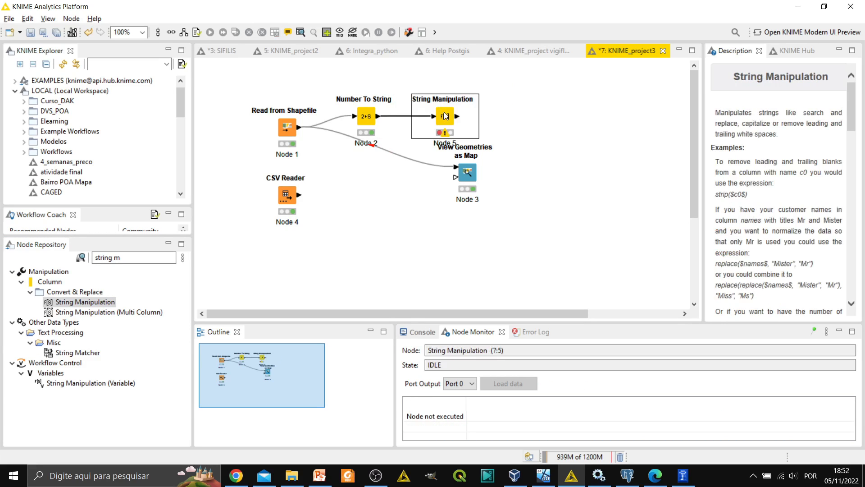
- Build the expression substr($codigo$,0 ,6 ) in the String Manipulation node's configuration
double_click(444, 116)
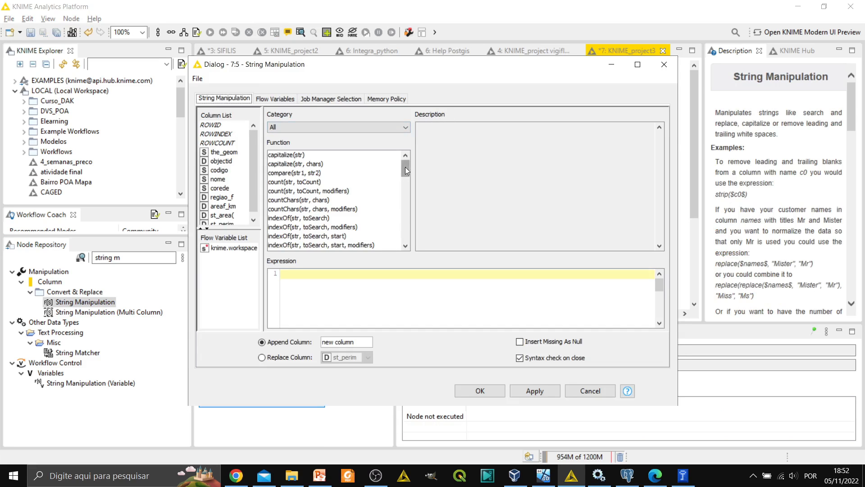
drag(404, 171, 405, 239)
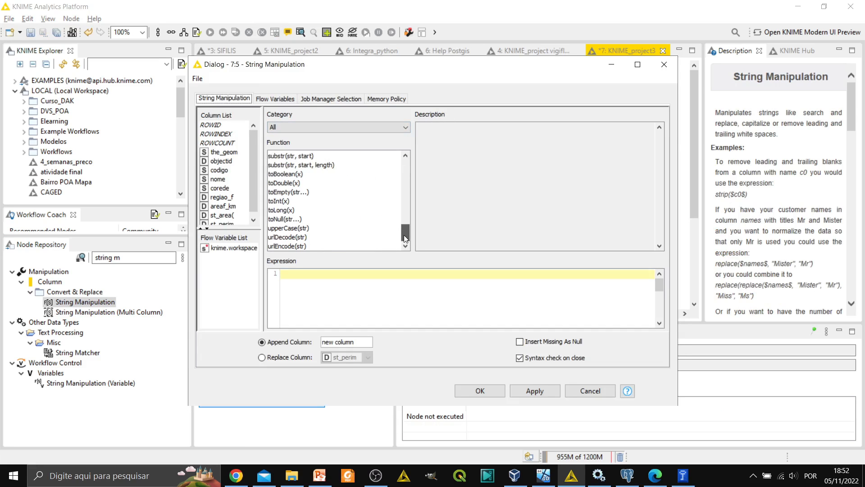
double_click(319, 165)
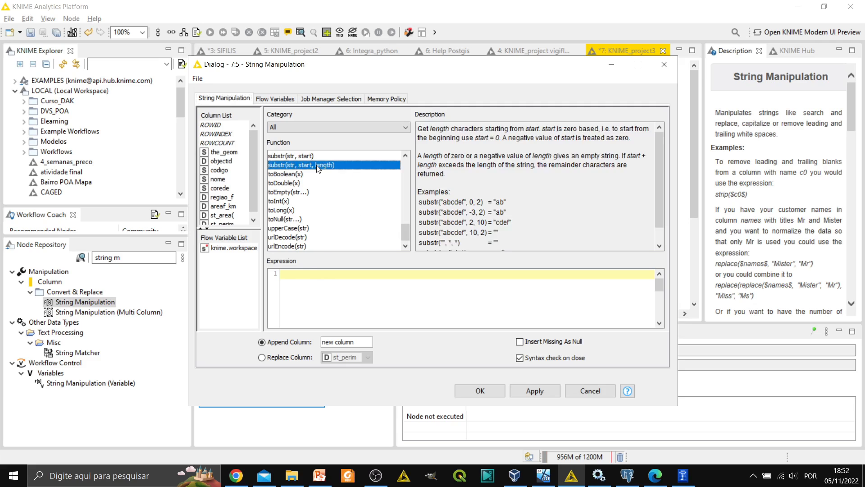
double_click(225, 172)
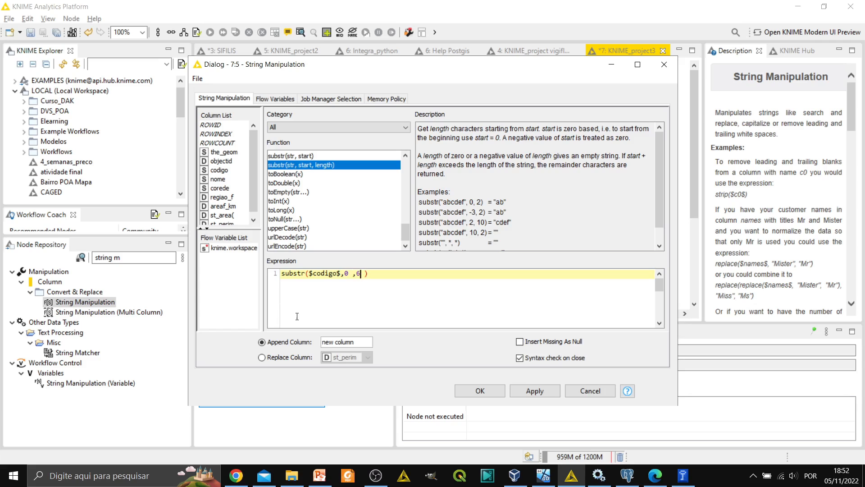
- Make the String Manipulation result replace the codigo column and accept the configuration
click(289, 357)
click(338, 360)
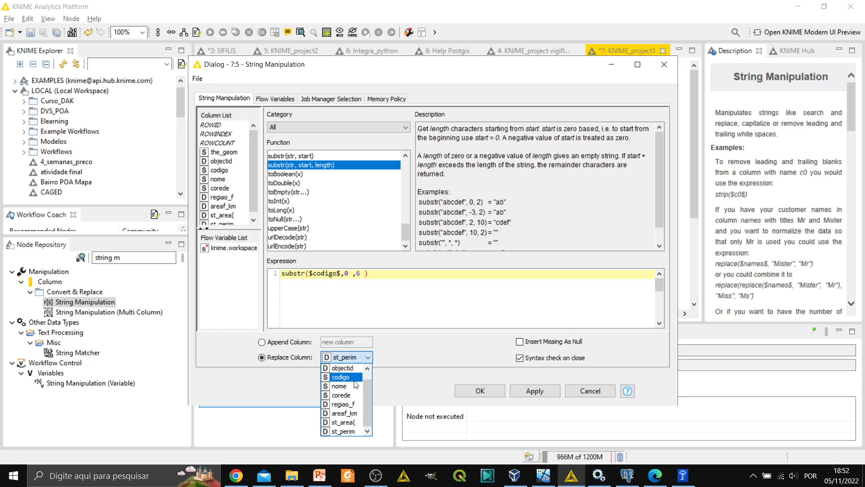
click(352, 378)
click(467, 393)
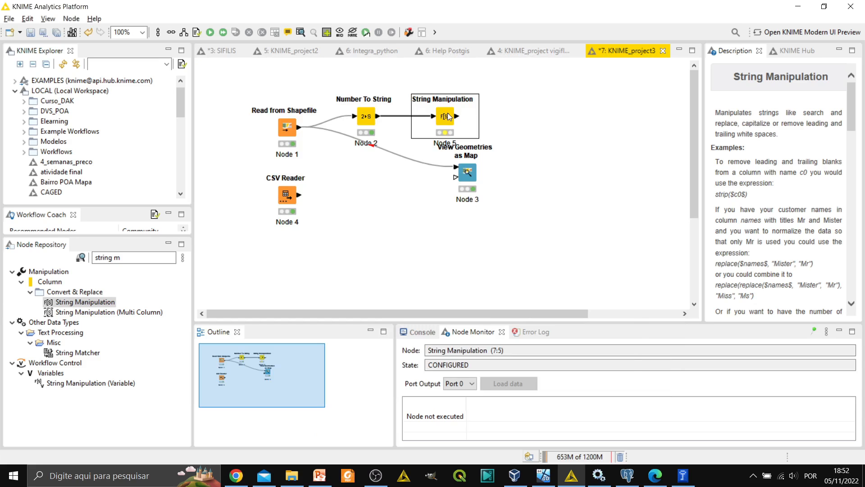
- Execute String Manipulation and review the codigo column in its Appended table
right_click(449, 117)
click(455, 128)
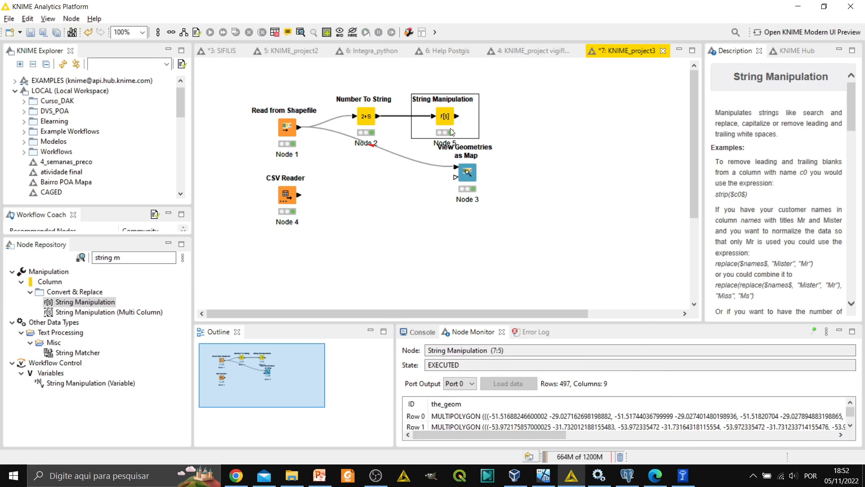
right_click(450, 110)
click(479, 369)
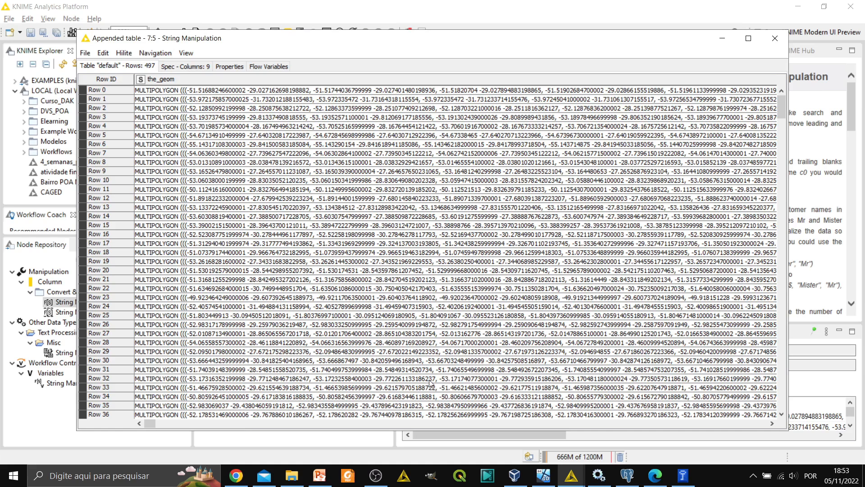
drag(150, 424, 791, 398)
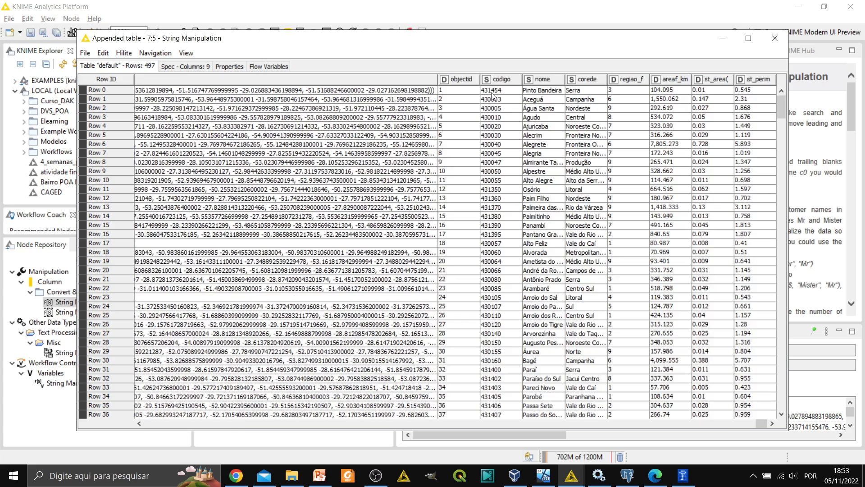
click(775, 38)
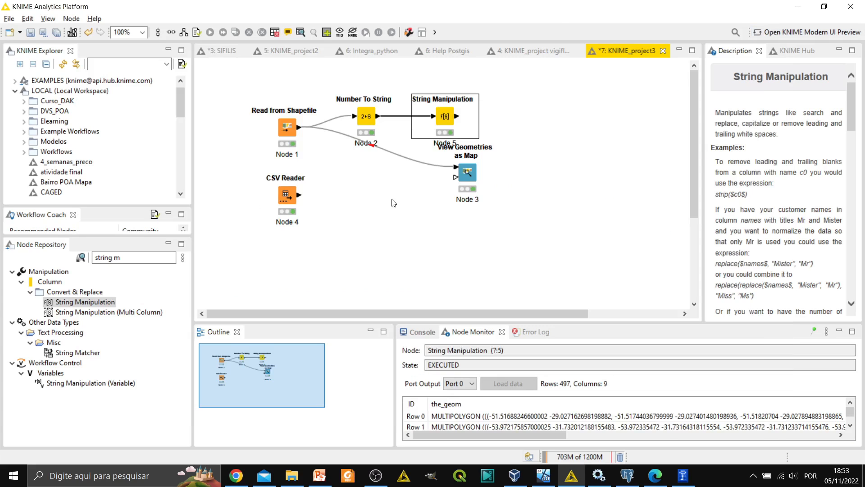
click(358, 203)
click(288, 197)
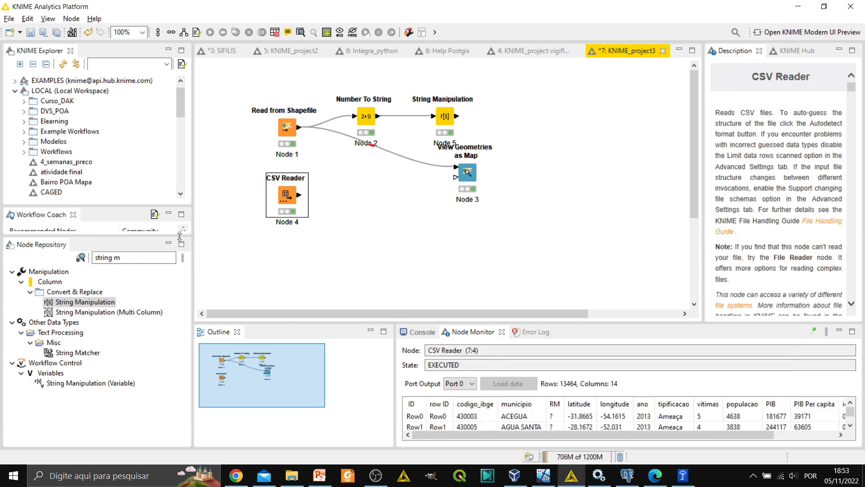
click(129, 261)
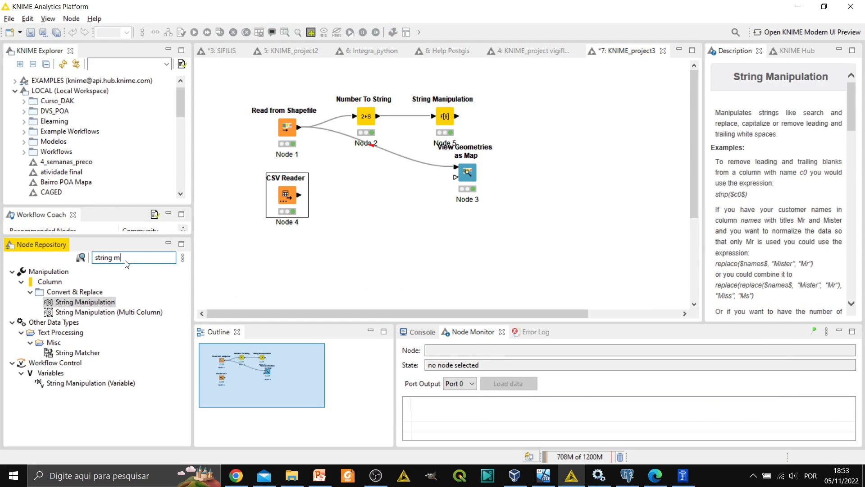
click(369, 118)
key(ctrl+c)
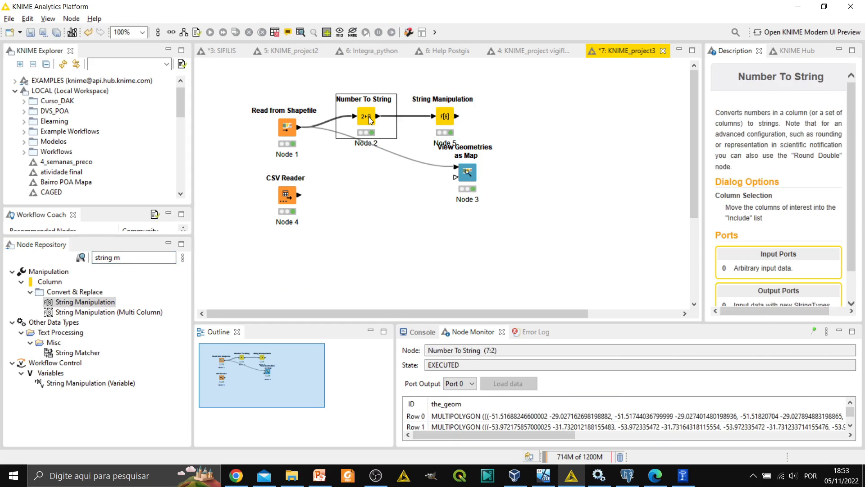
key(ctrl+v)
drag(416, 183, 362, 190)
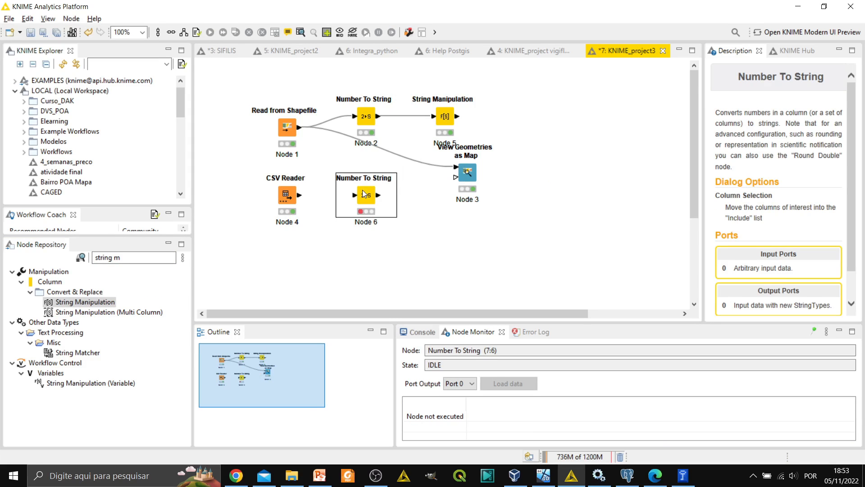
key(Delete)
- Find the Number To String node and add it to the right of CSV Reader, connected to the reader's output
click(131, 258)
click(130, 258)
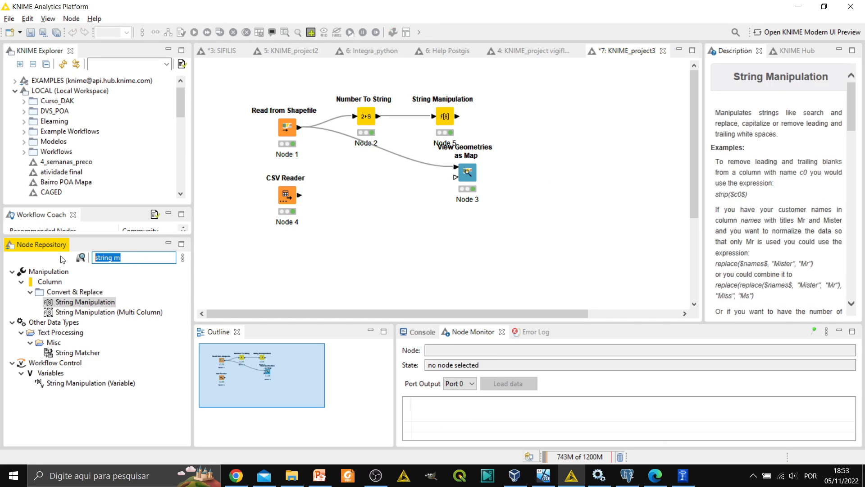
text(numbe)
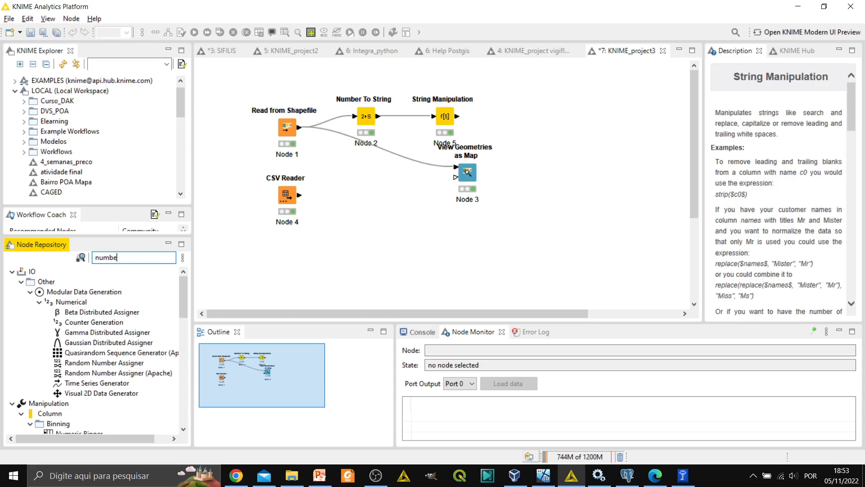
text(r to s)
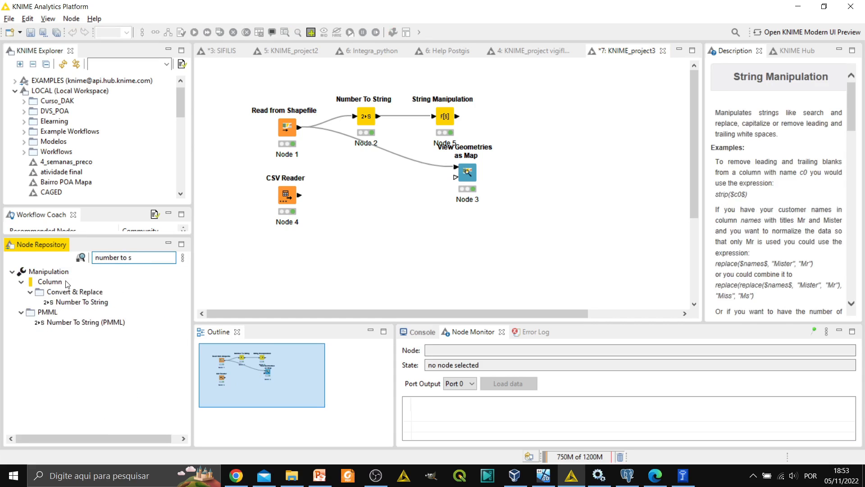
drag(68, 303, 360, 183)
- Configure the CSV branch's Number To String to include only codigo_ibge, then execute it
double_click(359, 183)
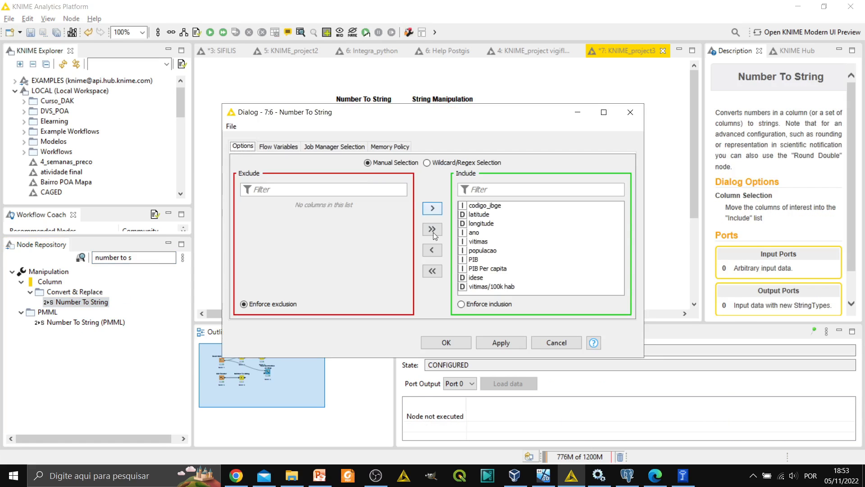
click(432, 271)
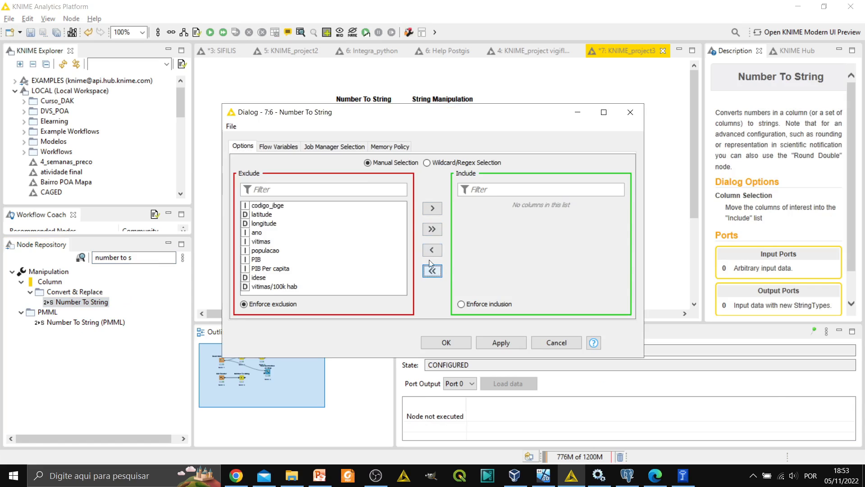
click(258, 205)
click(432, 208)
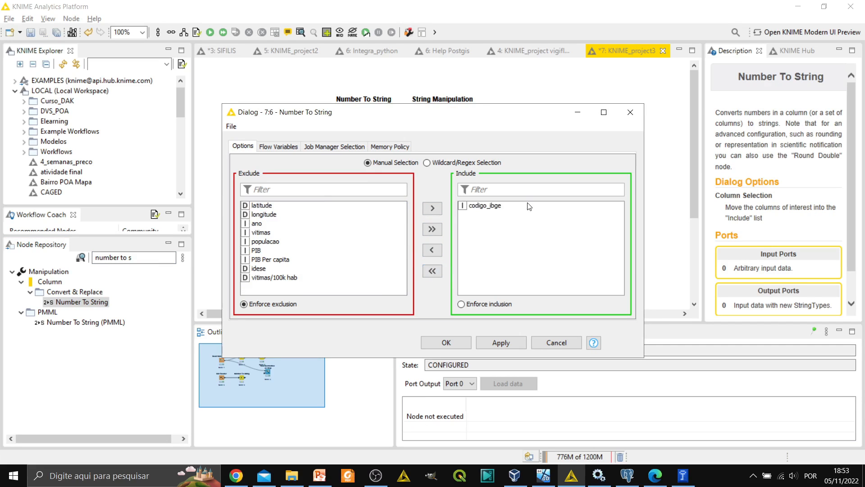
click(444, 342)
right_click(369, 196)
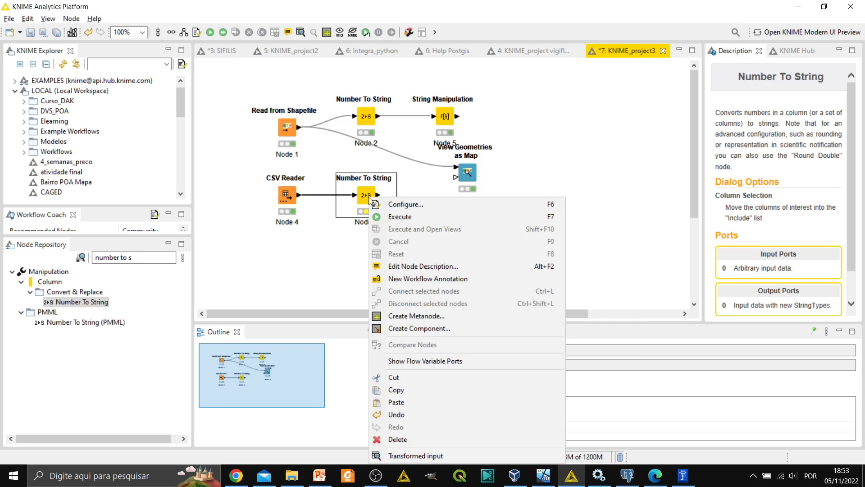
click(383, 217)
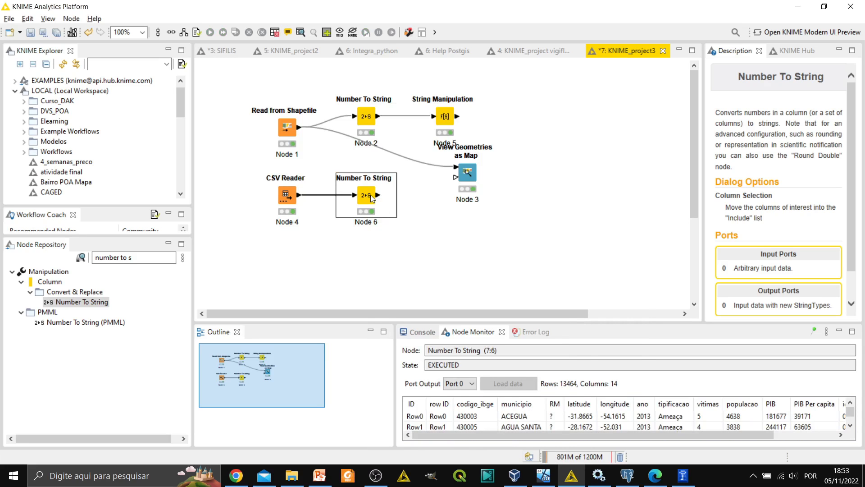
- Examine the codigo_ibge and tipificacao columns in the CSV branch's Transformed input table, widening tipificacao to read its values
right_click(369, 196)
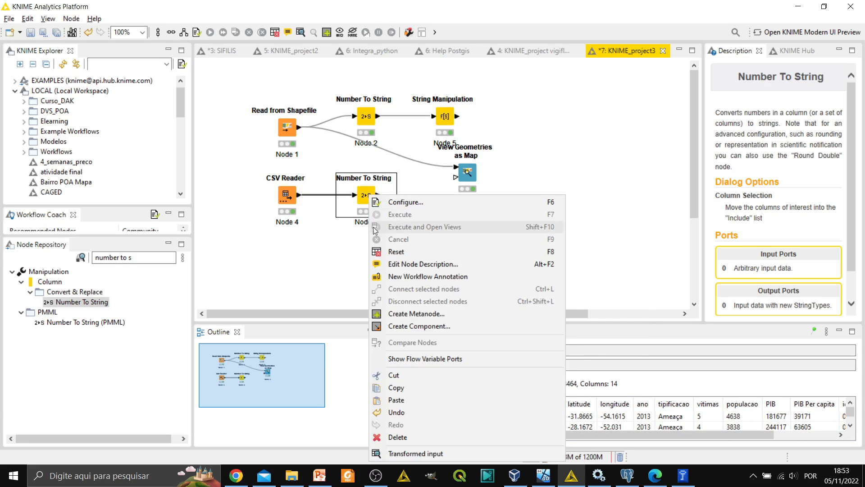
click(404, 451)
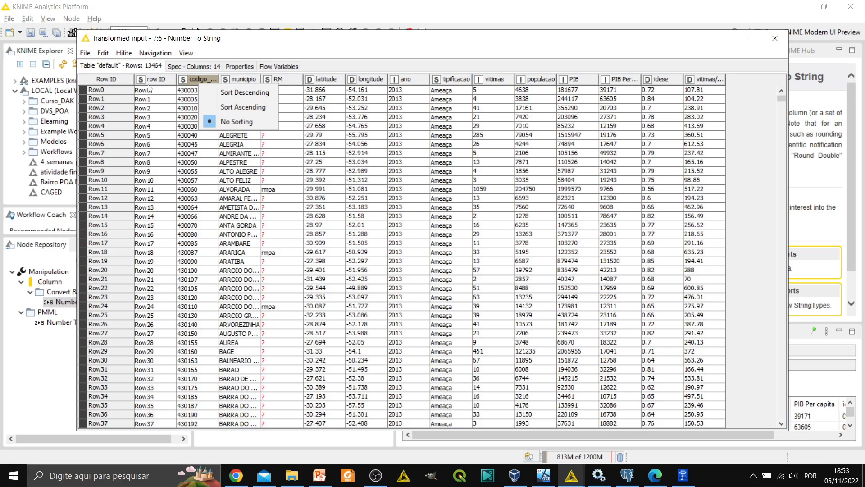
click(176, 154)
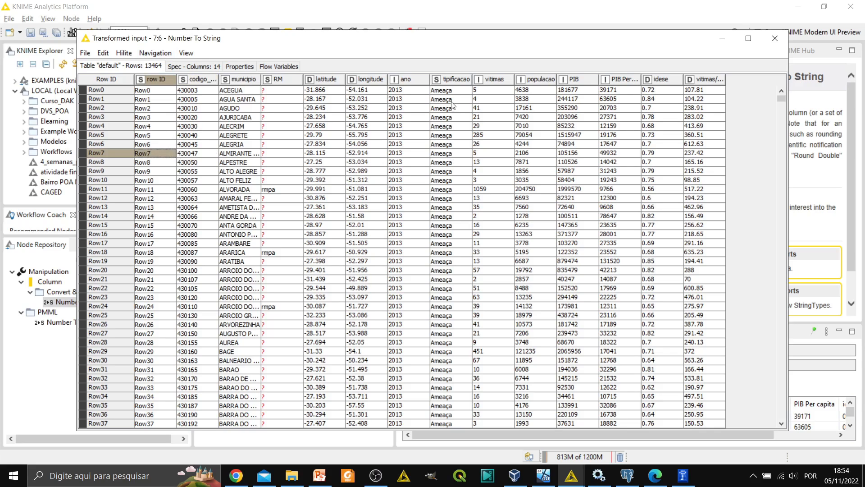
drag(472, 79, 522, 81)
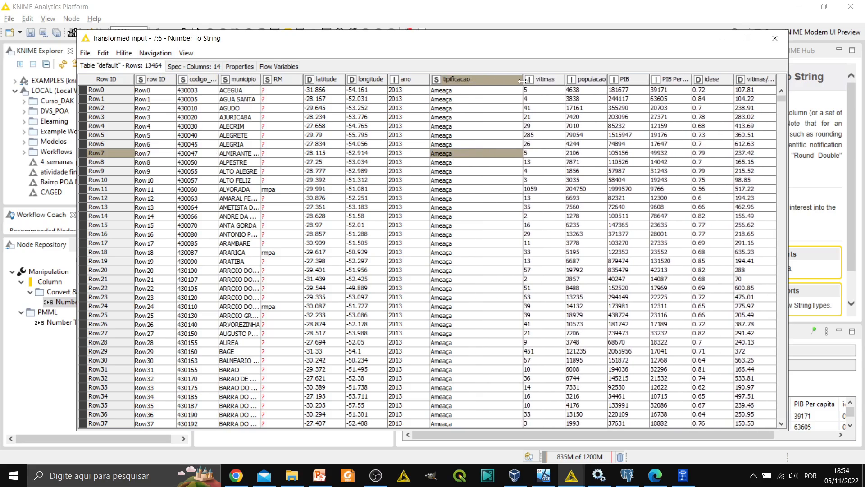
drag(783, 96, 796, 5)
mouse_move(782, 101)
mouse_down()
mouse_move(787, 122)
mouse_move(783, 90)
mouse_up()
click(723, 41)
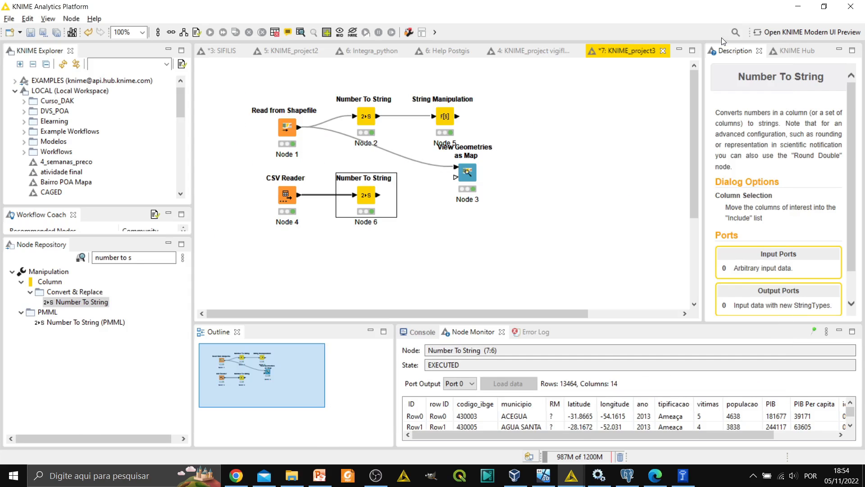
- Move View Geometries as Map farther right and delete its connection from Read from Shapefile
click(469, 176)
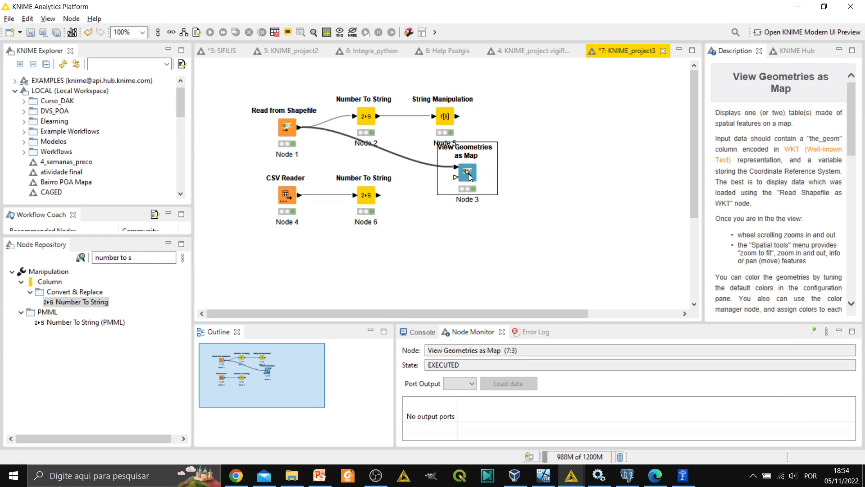
drag(468, 176, 582, 164)
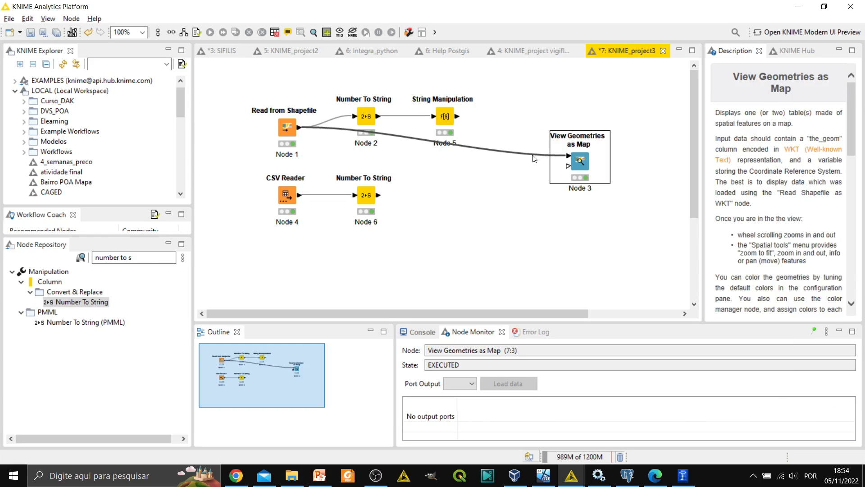
click(534, 158)
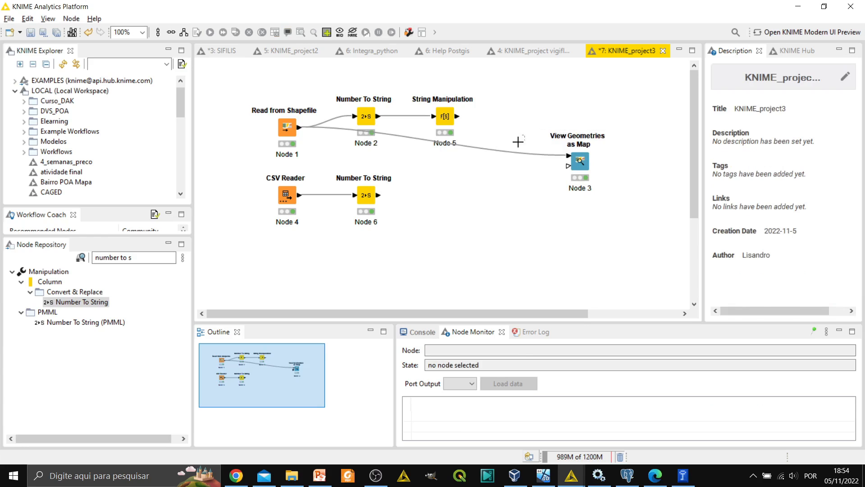
click(519, 151)
key(Delete)
- Find the Row Filter node and add it to the right of the CSV branch's Number To String, connected to its output
click(83, 248)
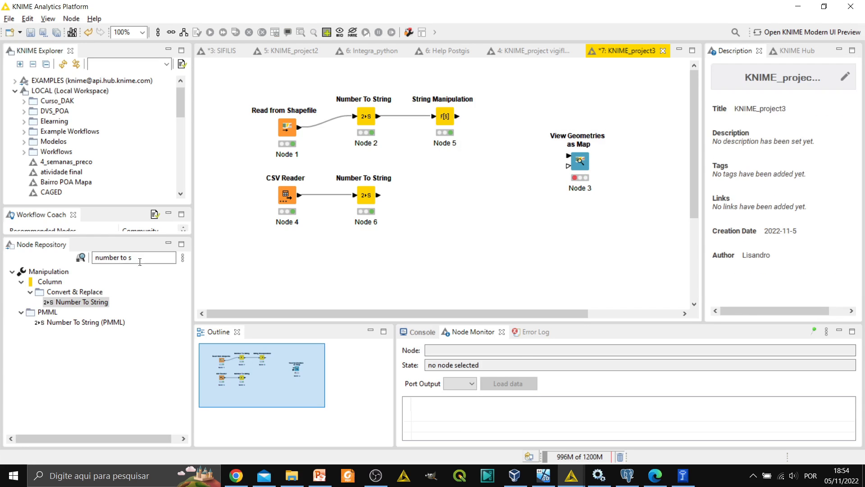
text(row)
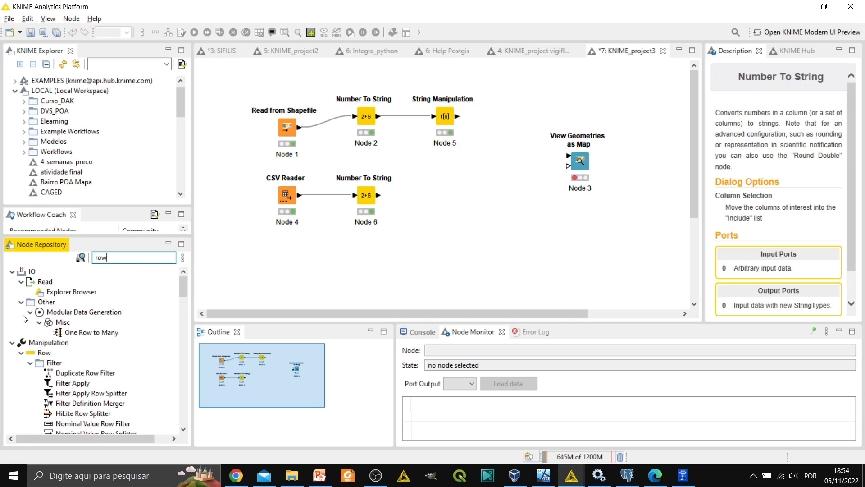
text( fil)
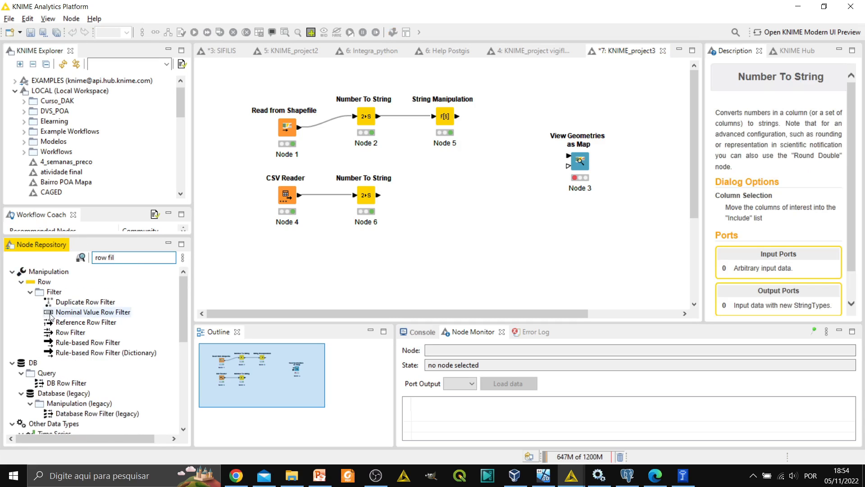
drag(77, 337, 440, 190)
double_click(442, 186)
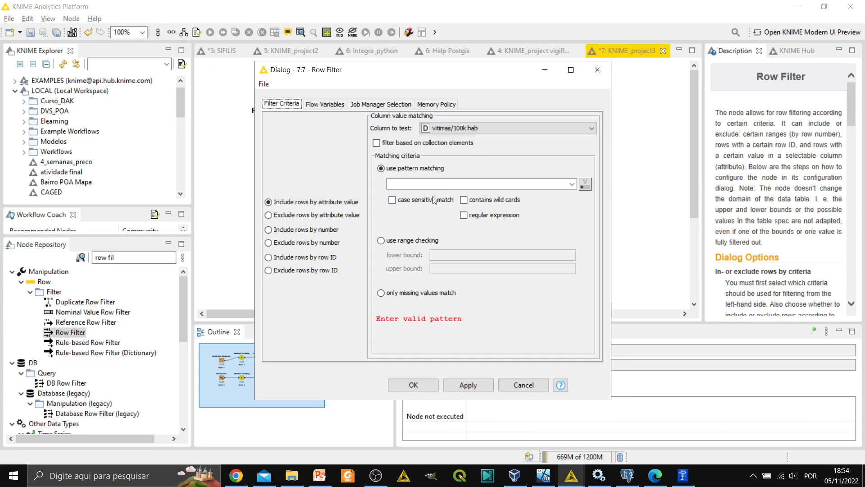
click(592, 130)
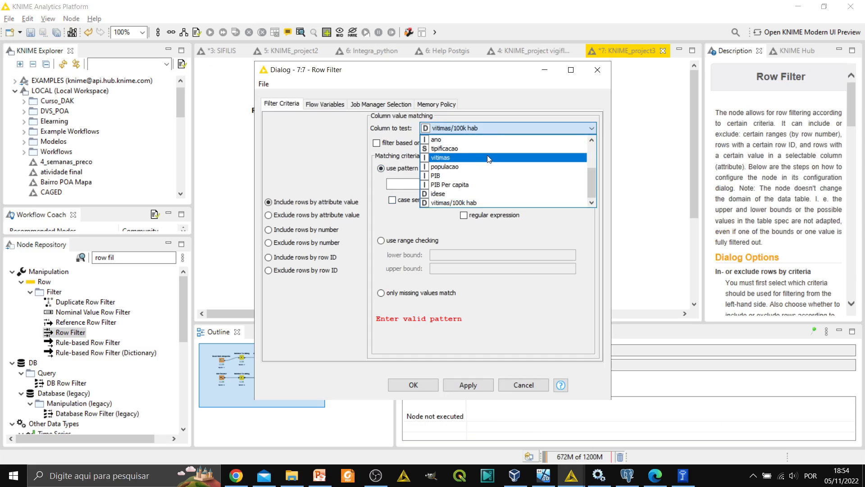
click(491, 139)
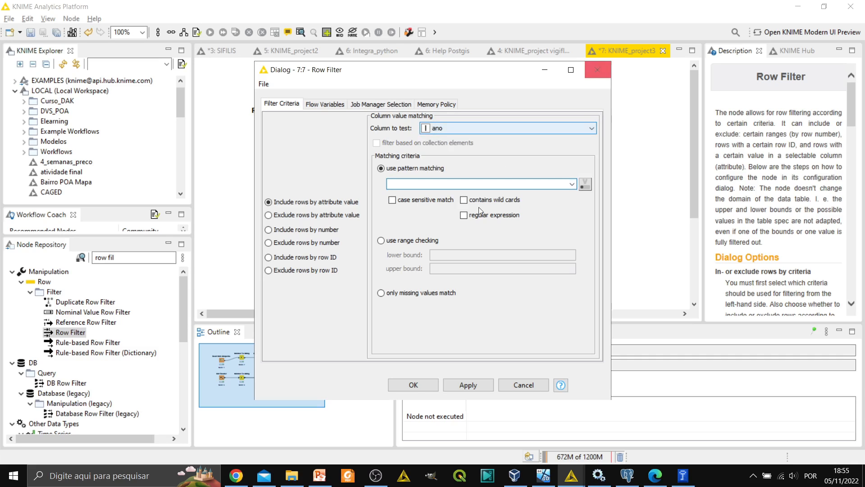
click(424, 383)
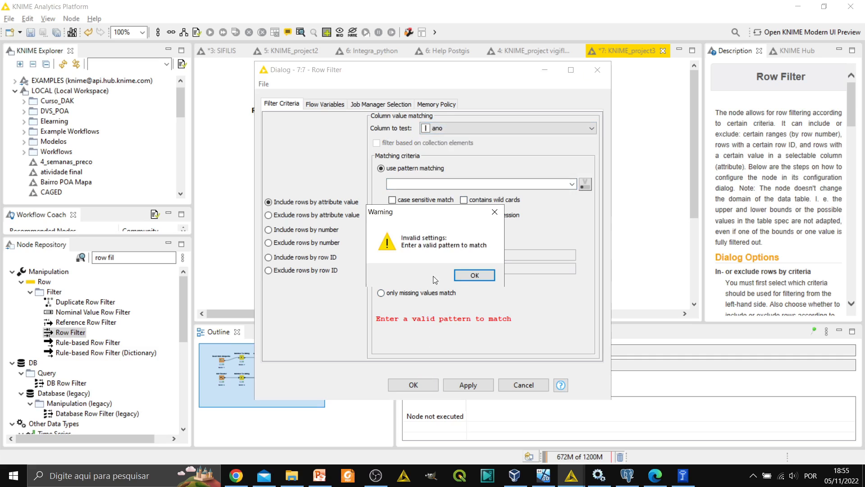
click(475, 276)
click(597, 72)
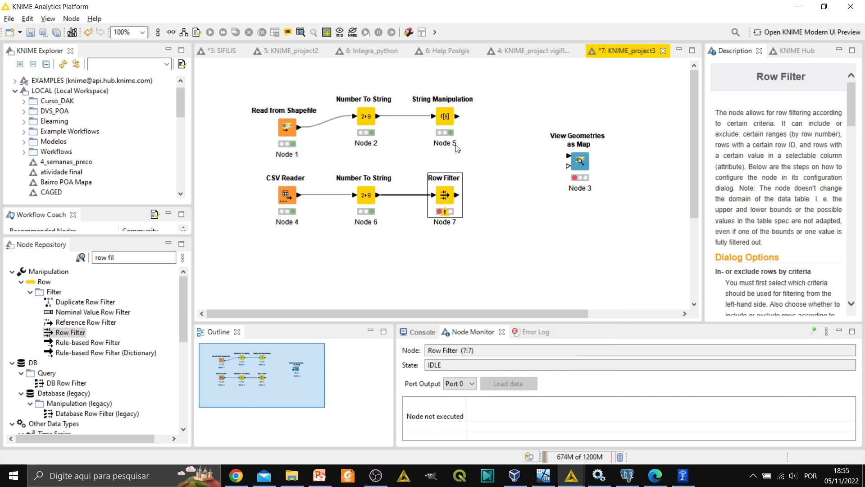
- Configure the CSV branch's Row Filter to include rows whose ano column matches 2020, then execute it
click(372, 186)
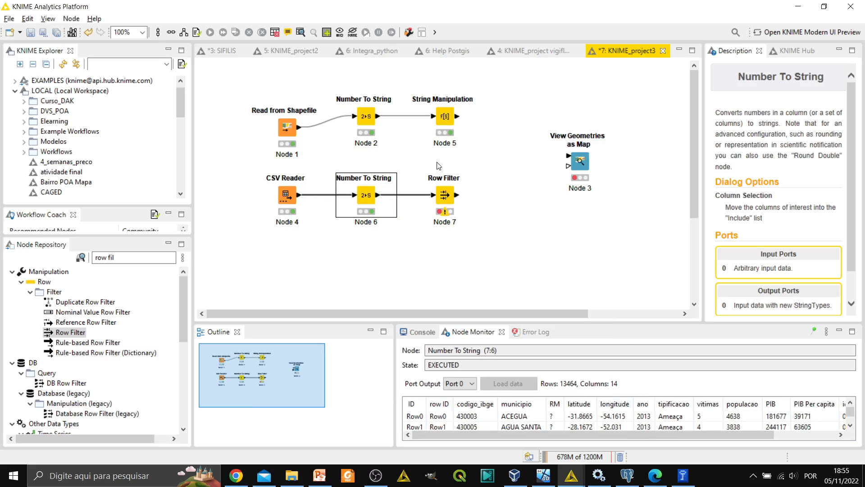
double_click(446, 195)
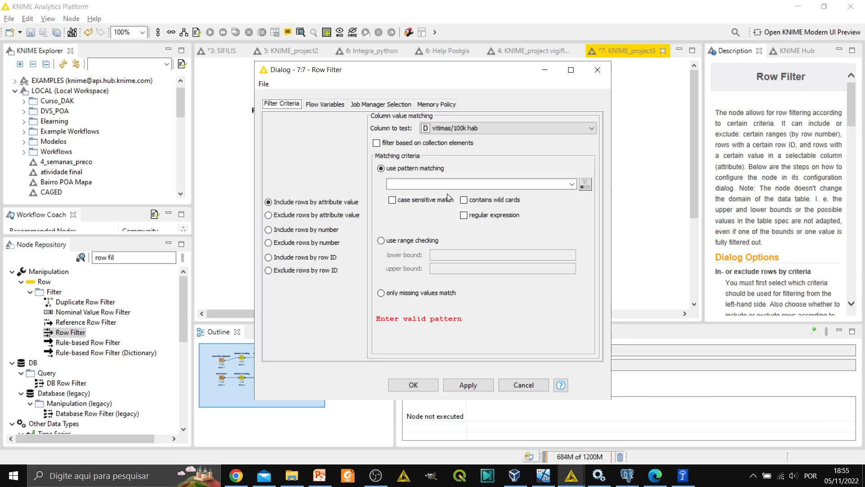
click(593, 129)
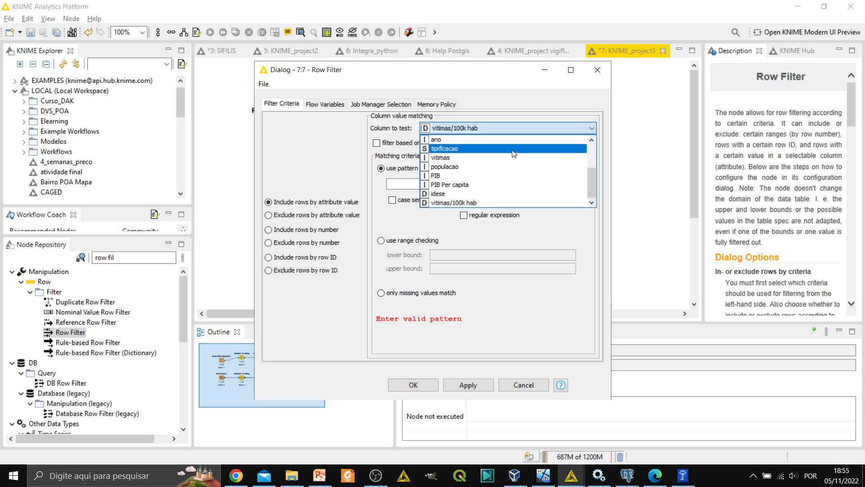
click(496, 145)
click(394, 185)
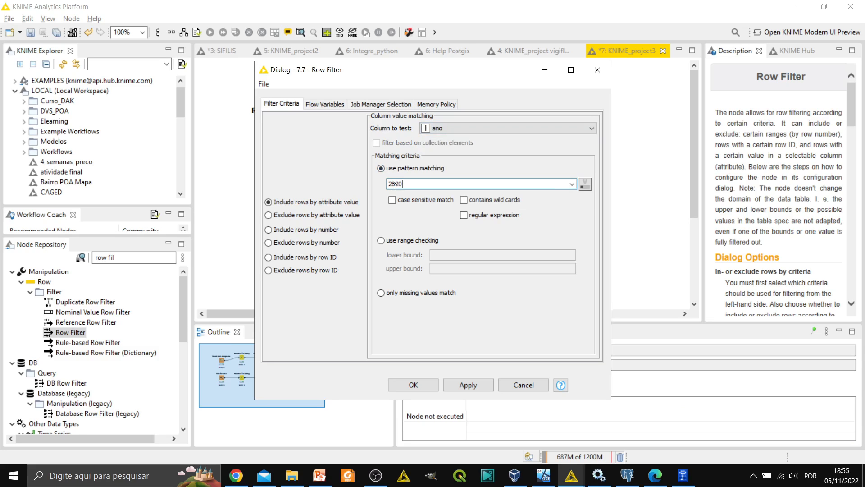
click(425, 387)
right_click(452, 199)
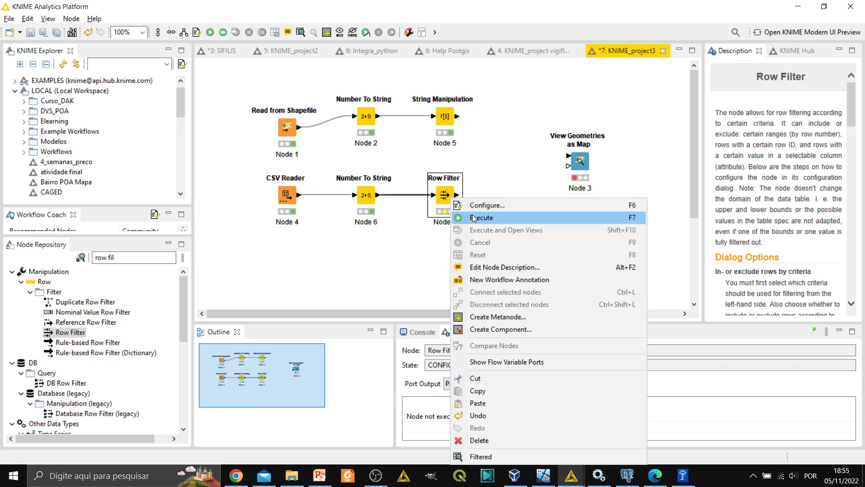
click(473, 218)
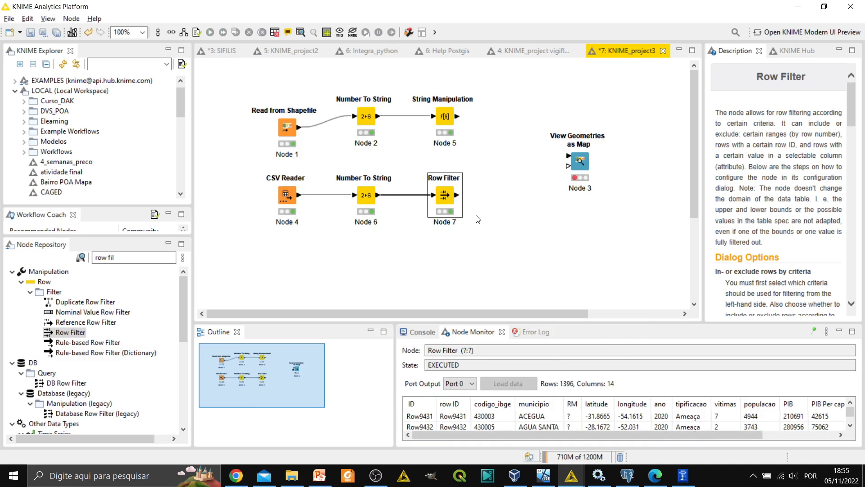
- Examine the ano column in the Row Filter's Filtered output table, then close the table
right_click(442, 197)
click(478, 454)
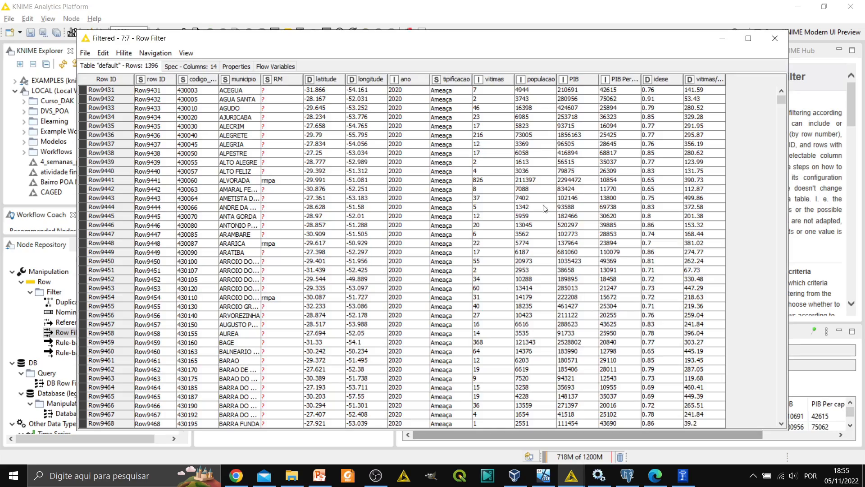
drag(782, 101, 761, 106)
drag(409, 91, 409, 243)
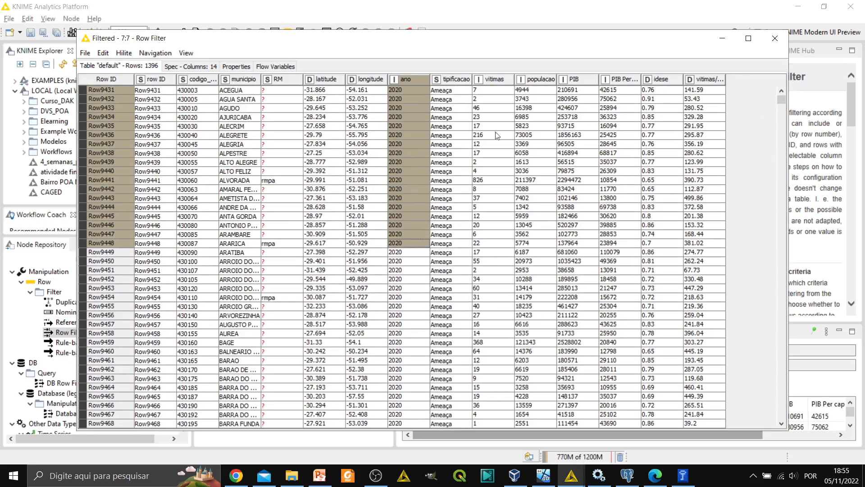
click(775, 39)
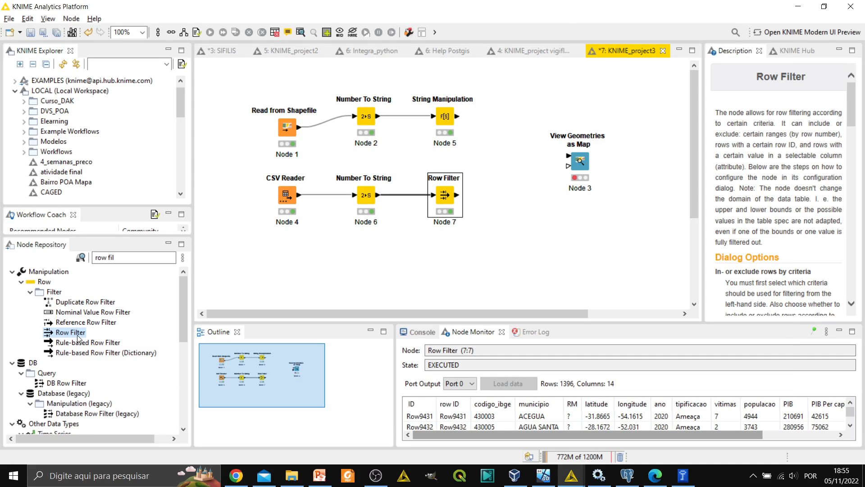
- Add a second Row Filter connected after the first, set it to include rows whose tipificacao matches Ameaça, and execute it
mouse_move(78, 338)
mouse_down()
mouse_move(331, 275)
mouse_move(520, 193)
mouse_move(468, 189)
mouse_move(478, 184)
mouse_move(492, 196)
mouse_up()
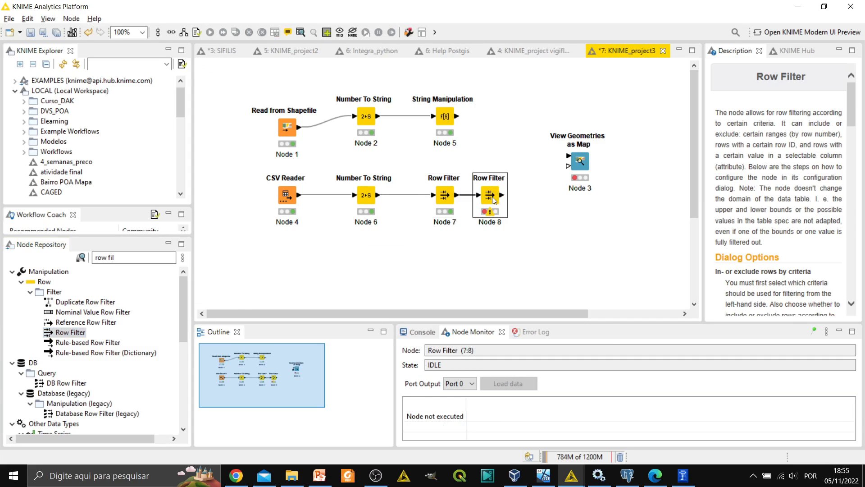
double_click(494, 201)
click(530, 128)
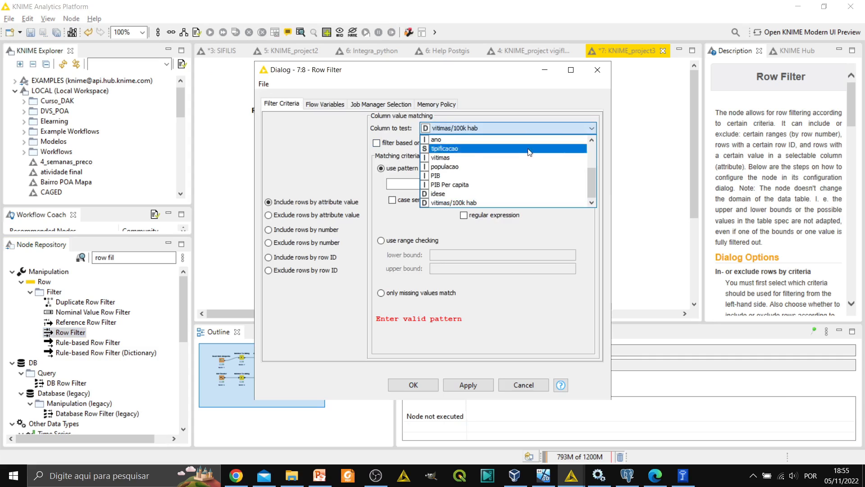
click(482, 149)
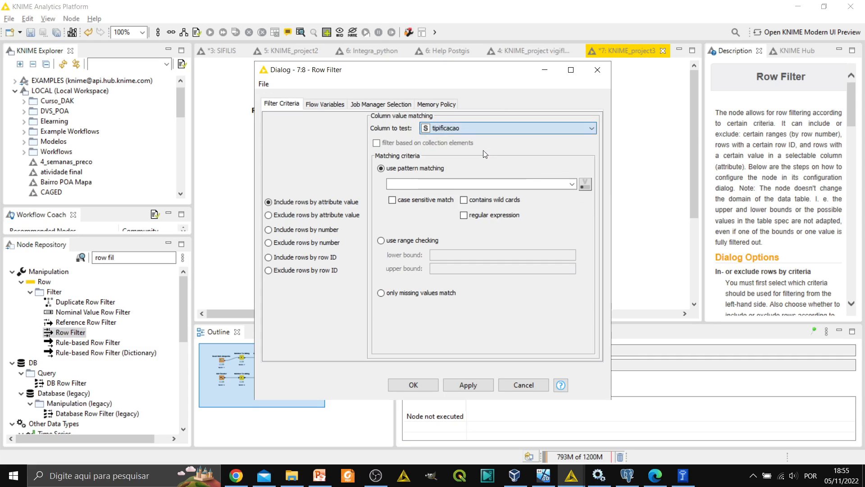
click(571, 185)
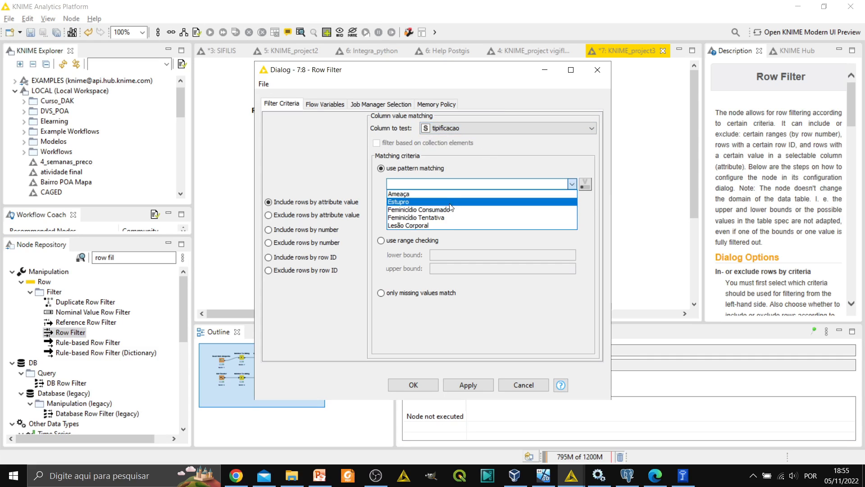
click(436, 195)
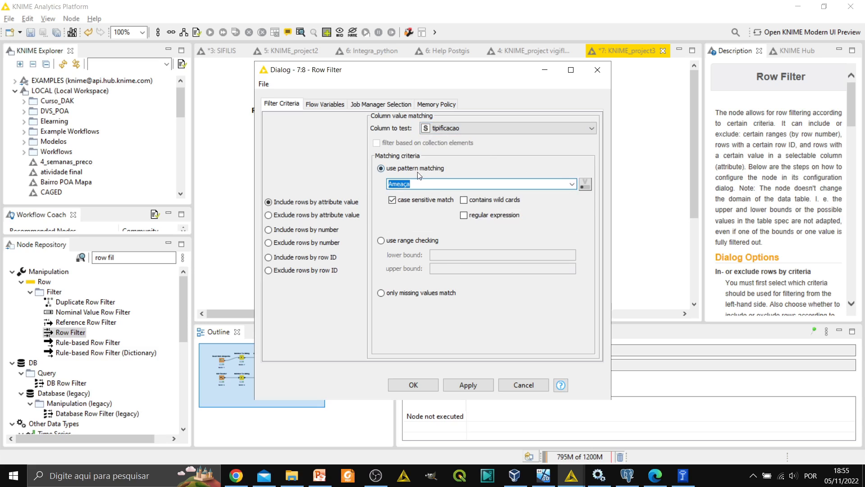
click(414, 385)
right_click(493, 194)
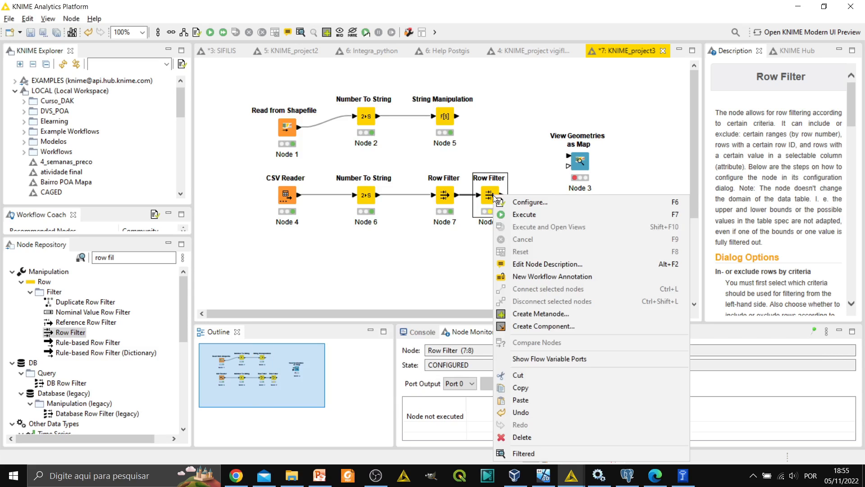
click(505, 215)
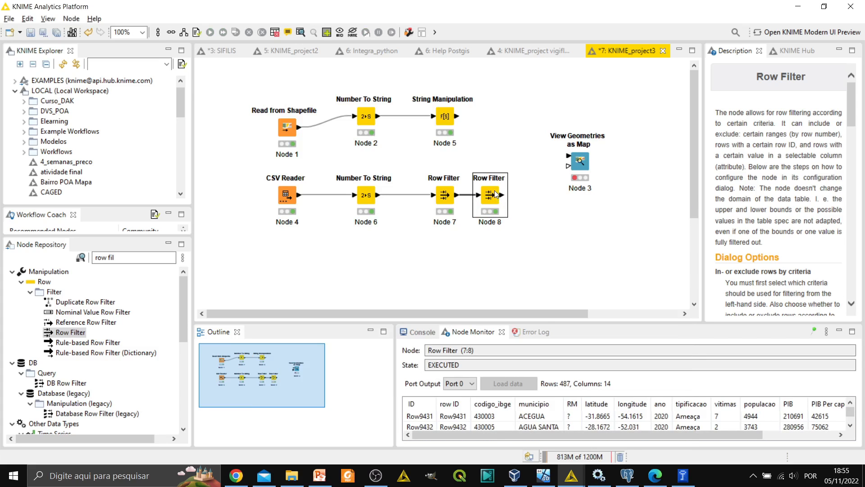
- Examine the second Row Filter's Filtered table, widening the PIB Per capita, idese and vitimas/100k hab columns to read their headings
right_click(494, 191)
click(507, 445)
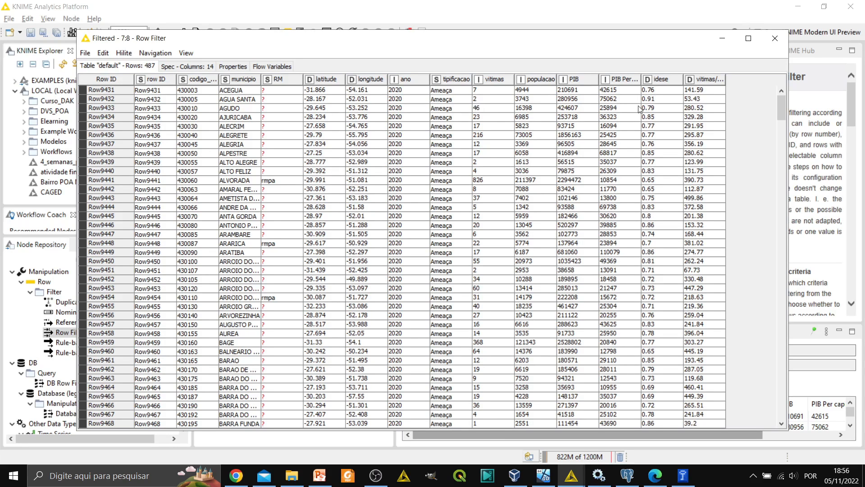
drag(683, 77, 695, 78)
drag(641, 79, 654, 79)
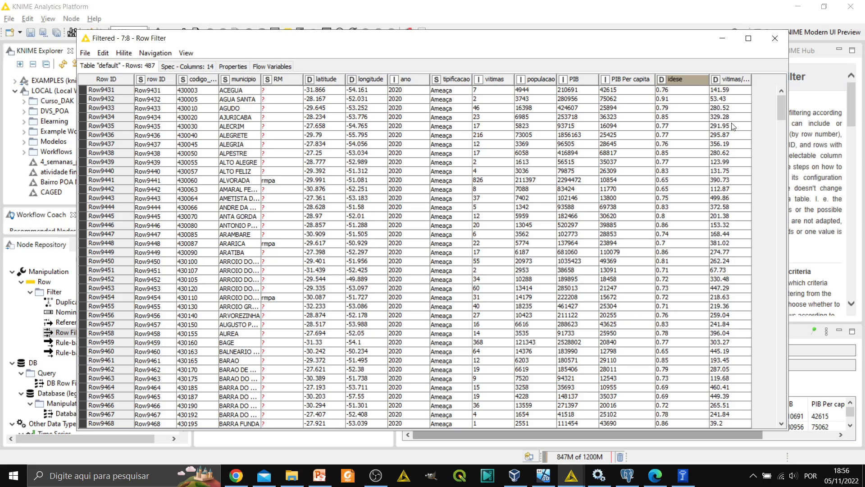
drag(752, 81, 770, 82)
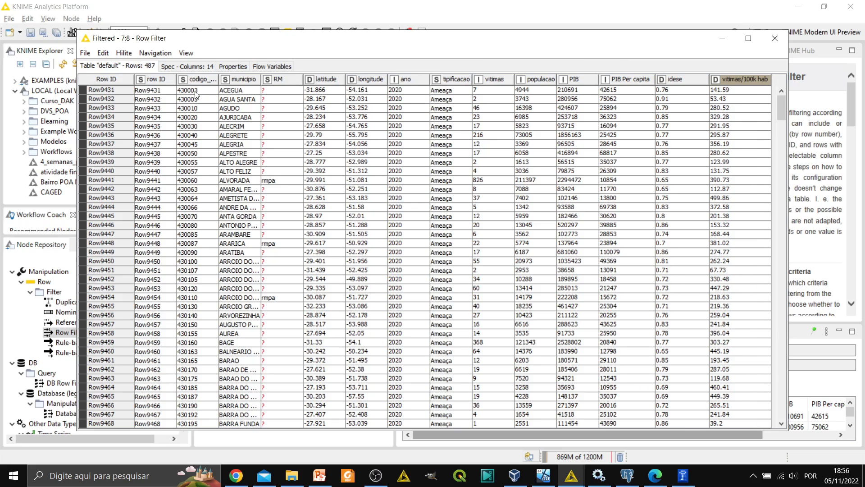
click(775, 37)
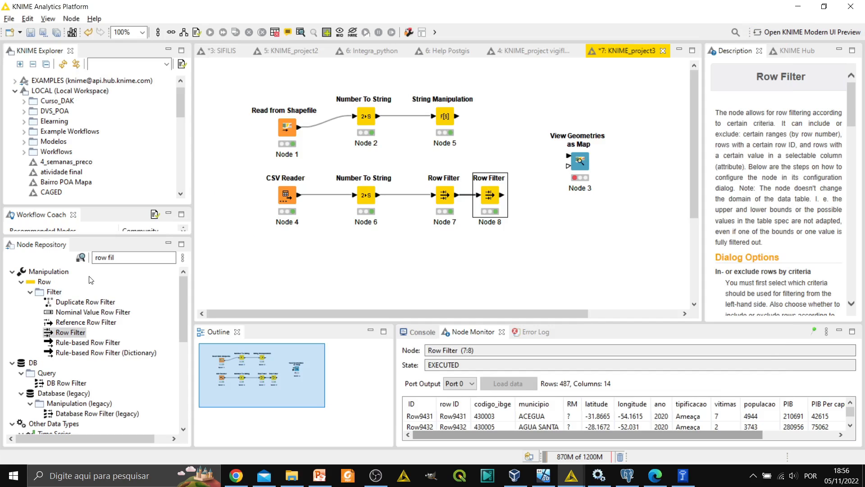
- Add a Joiner with String Manipulation as top input and the second Row Filter as bottom input, shifting it and View Geometries as Map farther right
click(92, 258)
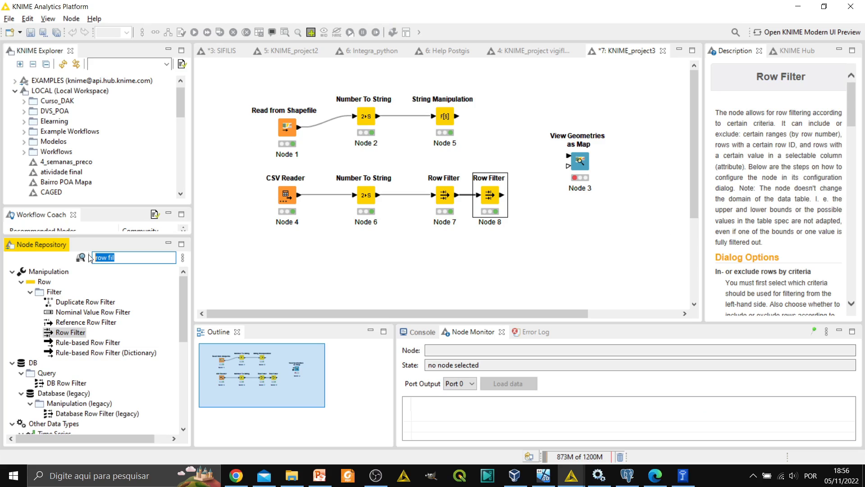
text(join)
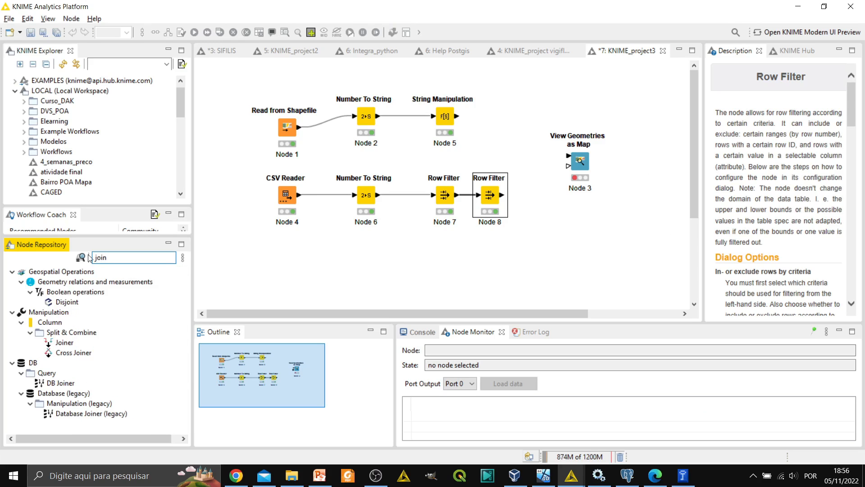
drag(64, 342, 512, 148)
drag(457, 116, 501, 134)
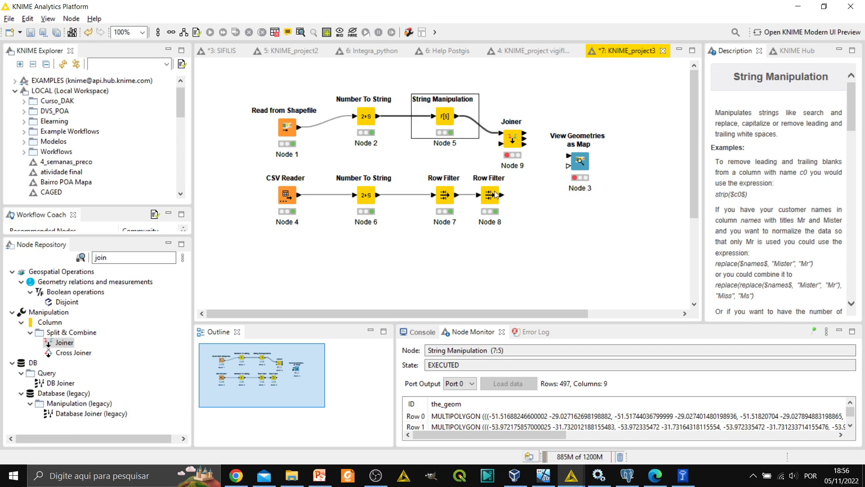
drag(501, 197, 500, 144)
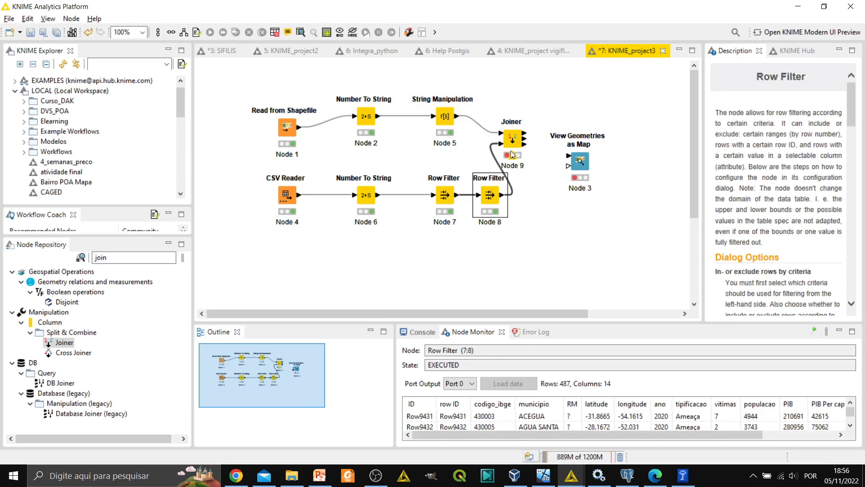
drag(581, 170, 649, 158)
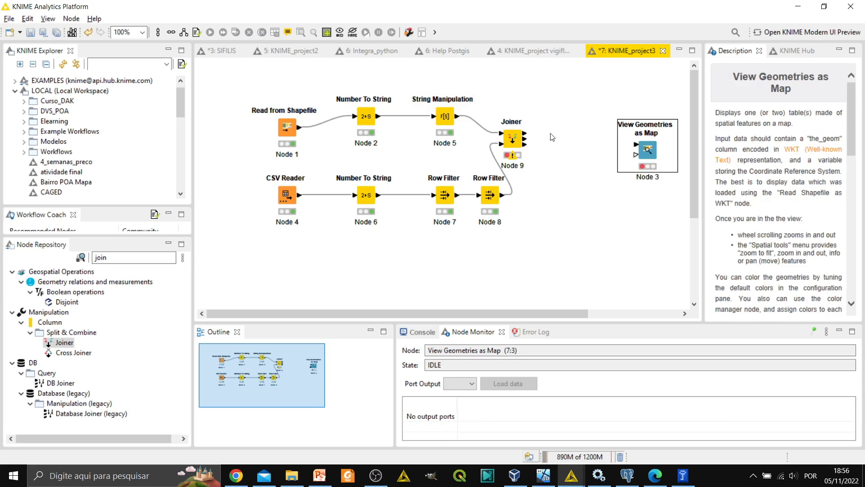
drag(514, 139, 558, 128)
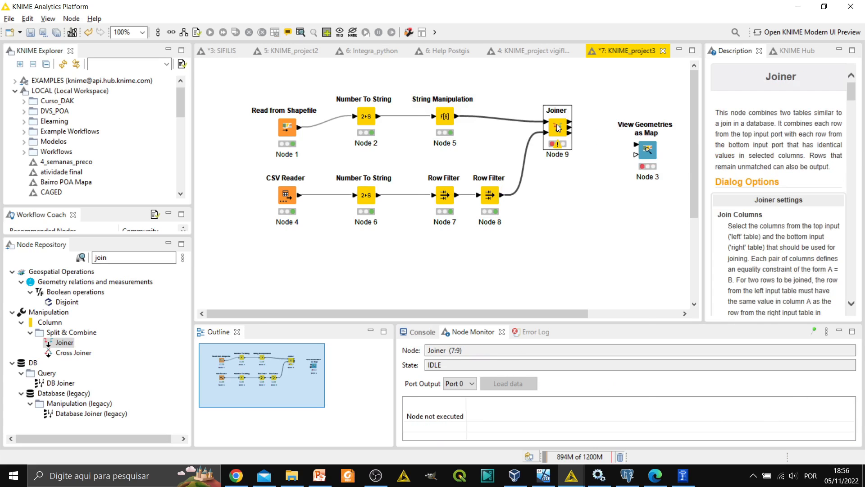
- Set the Joiner to match codigo with codigo_ibge and include left unmatched rows alongside matching rows
double_click(557, 127)
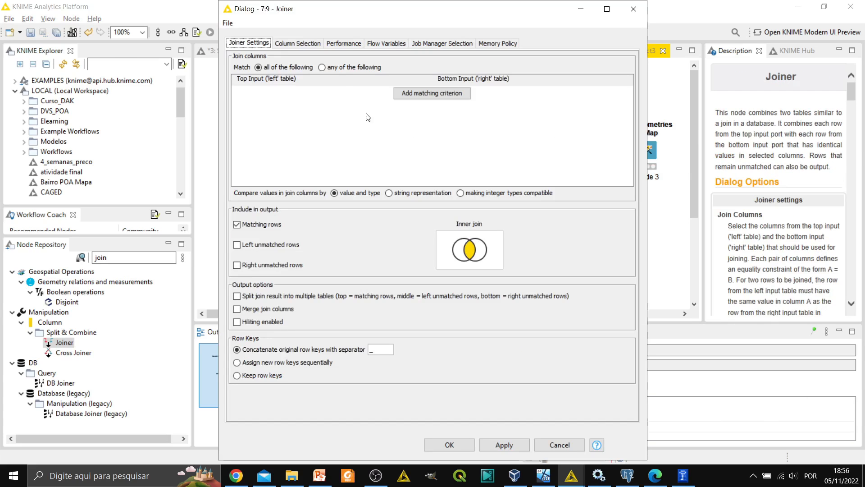
click(430, 94)
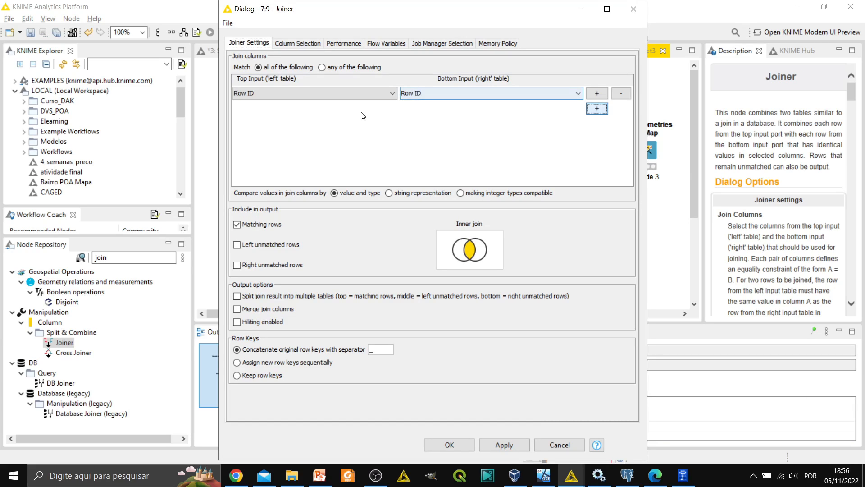
click(366, 93)
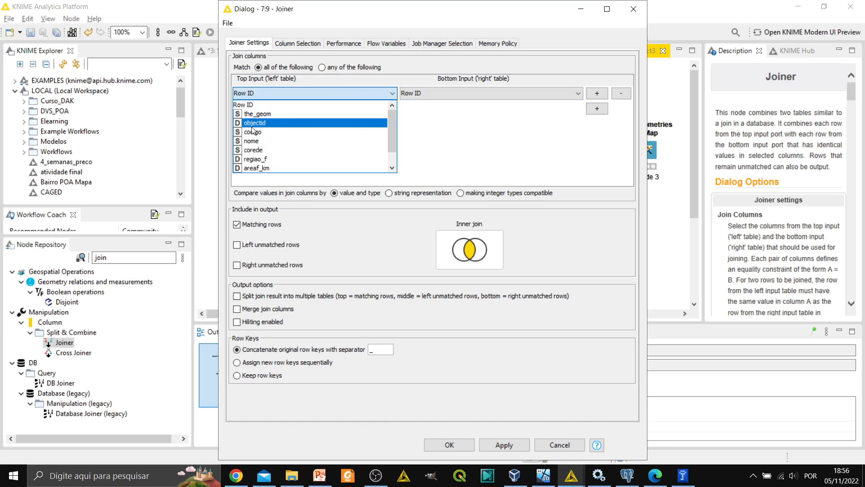
click(263, 132)
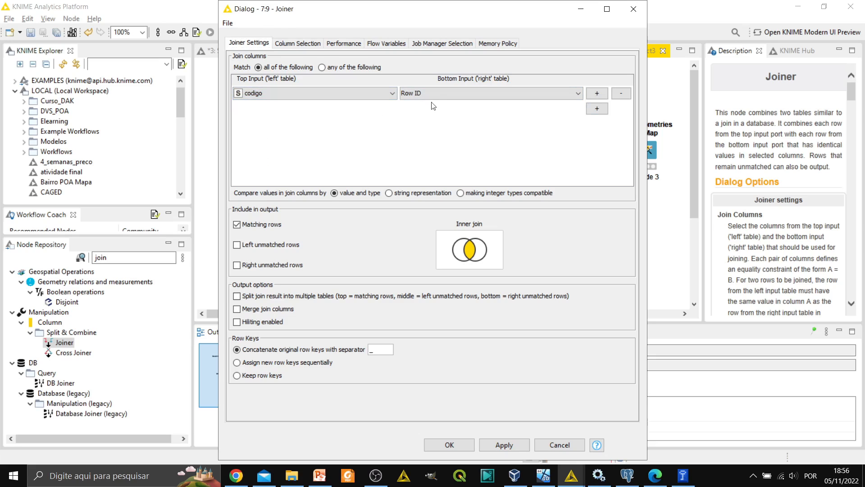
click(440, 95)
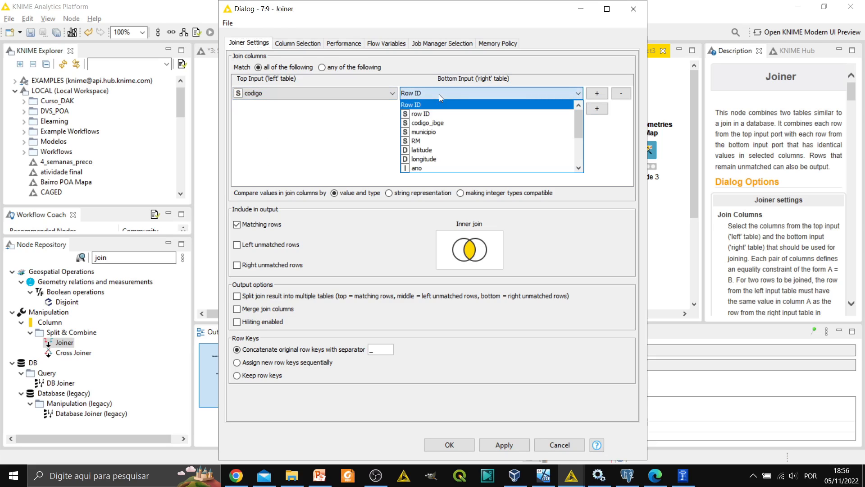
click(443, 124)
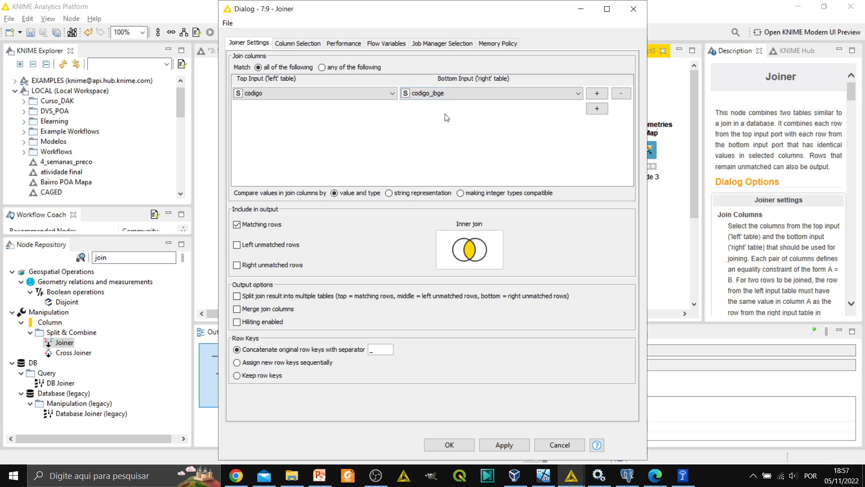
click(238, 245)
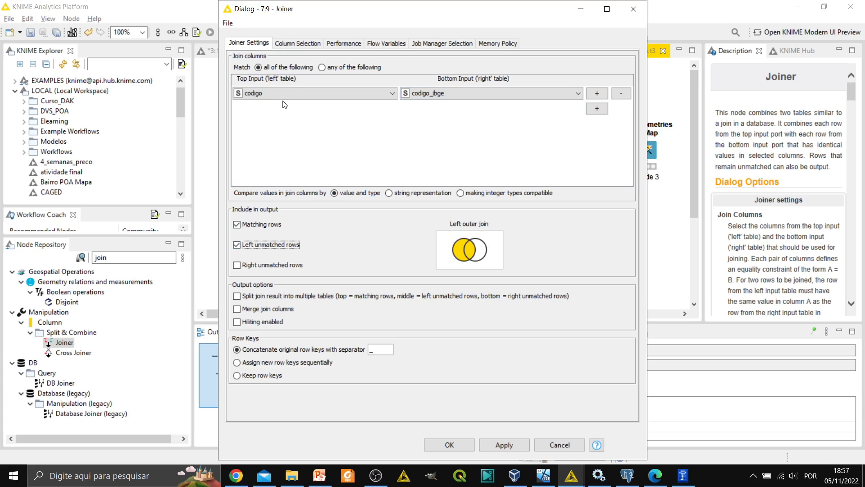
- Limit the Joiner's bottom-table columns to vitimas, populacao, PIB, PIB Per capita, idese and vitimas/100k hab, and execute the node
click(292, 45)
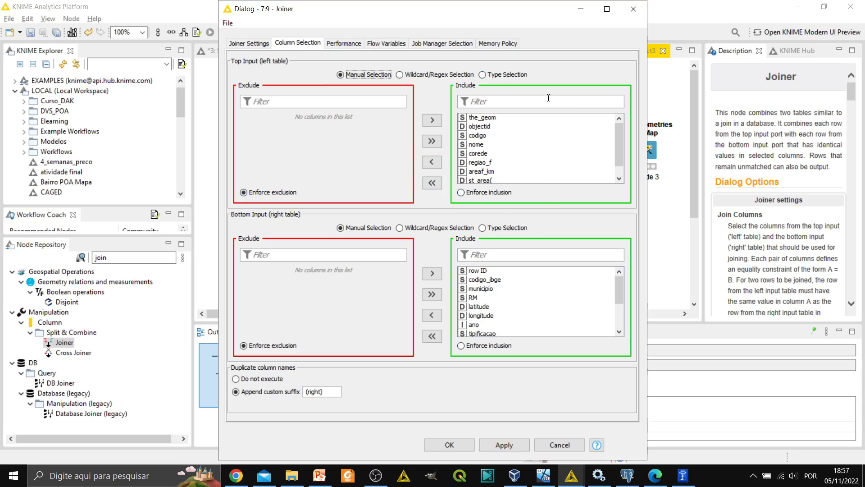
click(434, 337)
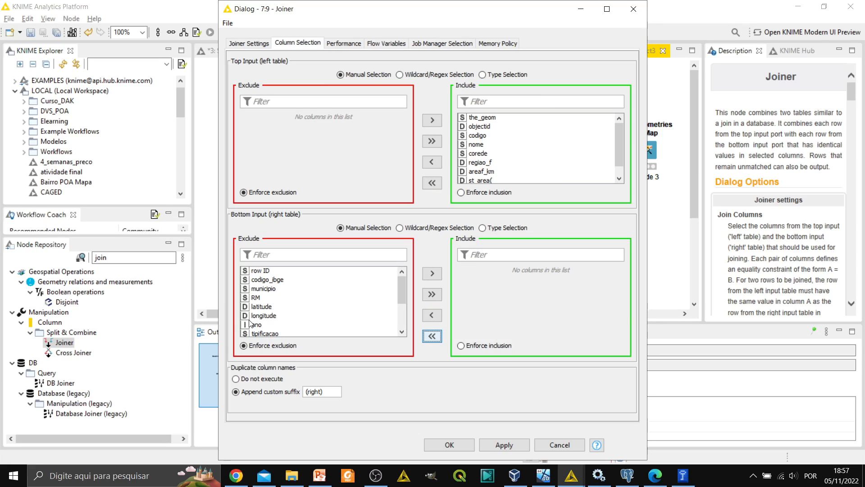
scroll(251, 318, down, 1)
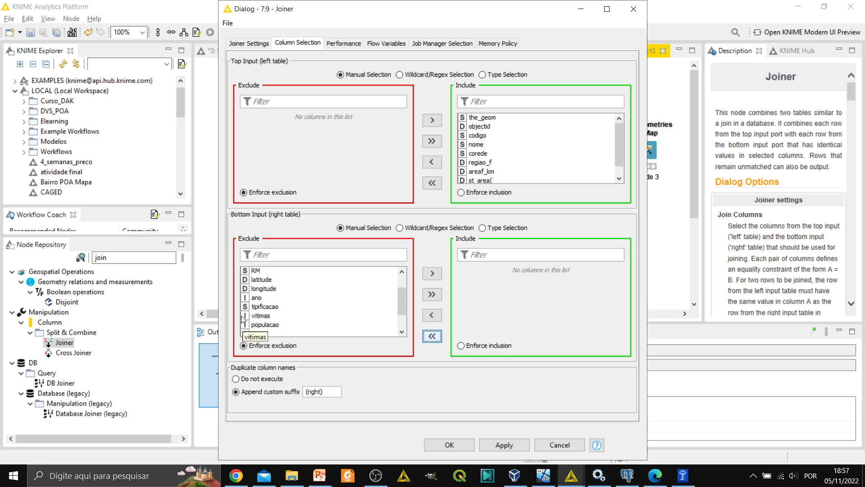
double_click(246, 315)
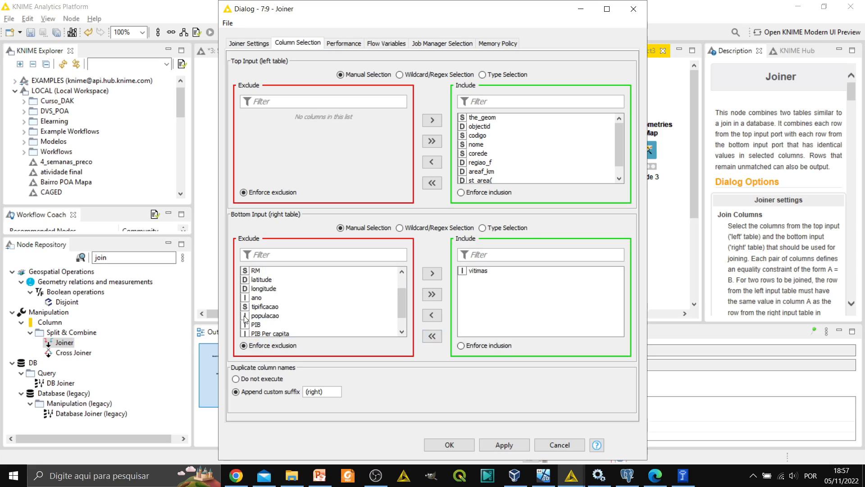
double_click(246, 315)
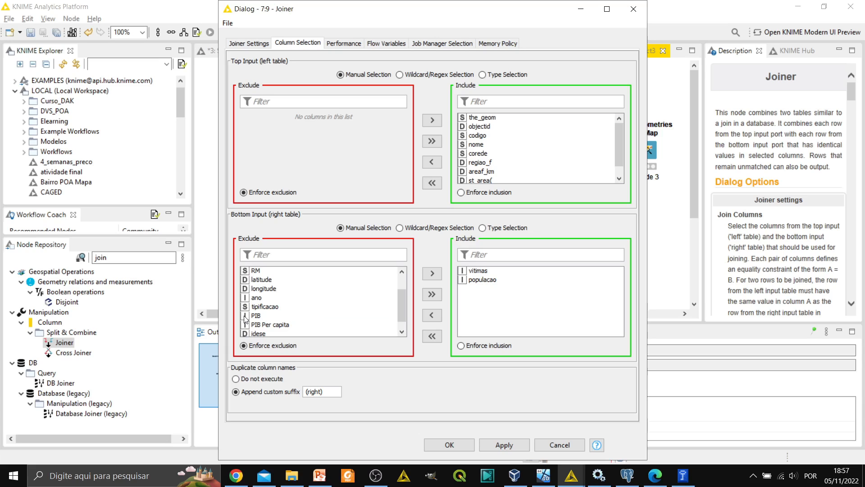
double_click(246, 315)
double_click(246, 315)
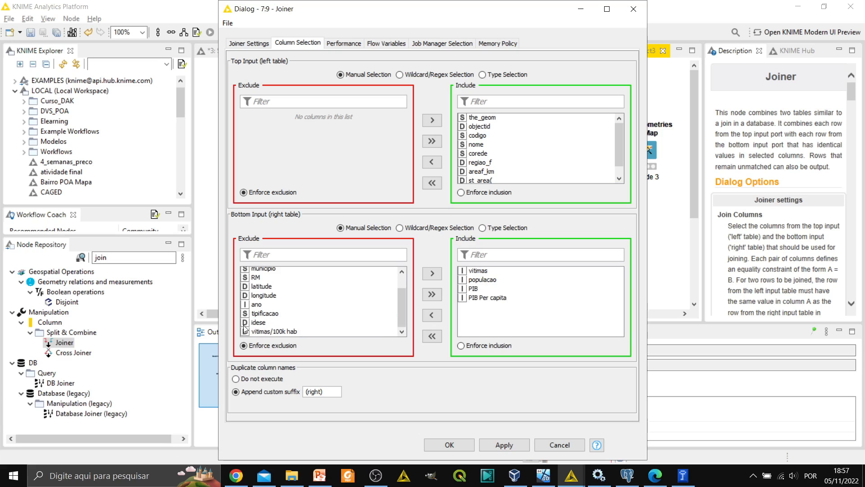
double_click(246, 323)
double_click(246, 332)
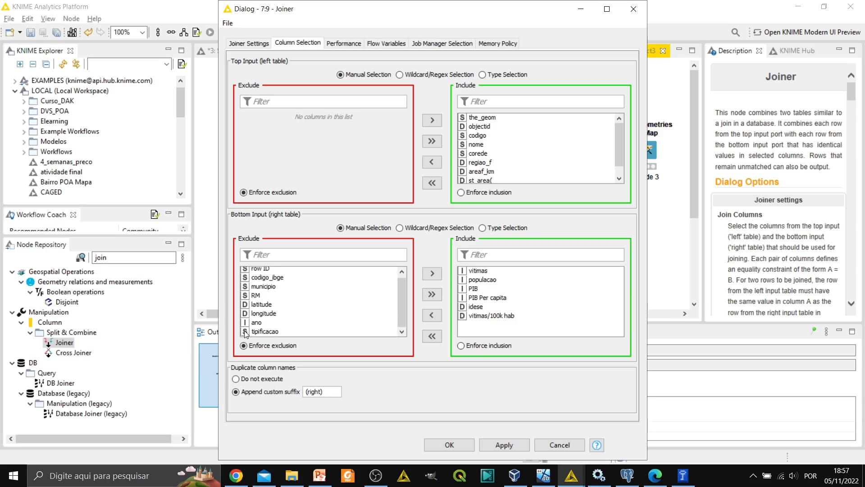
click(449, 445)
right_click(558, 131)
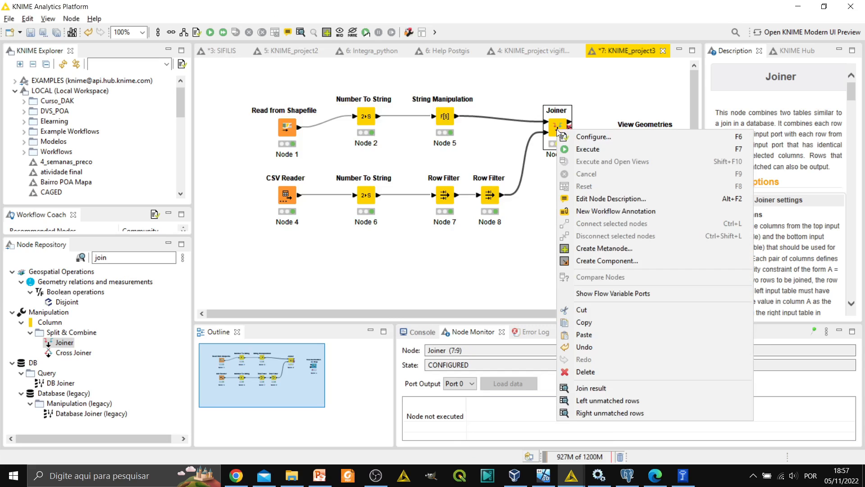
click(579, 150)
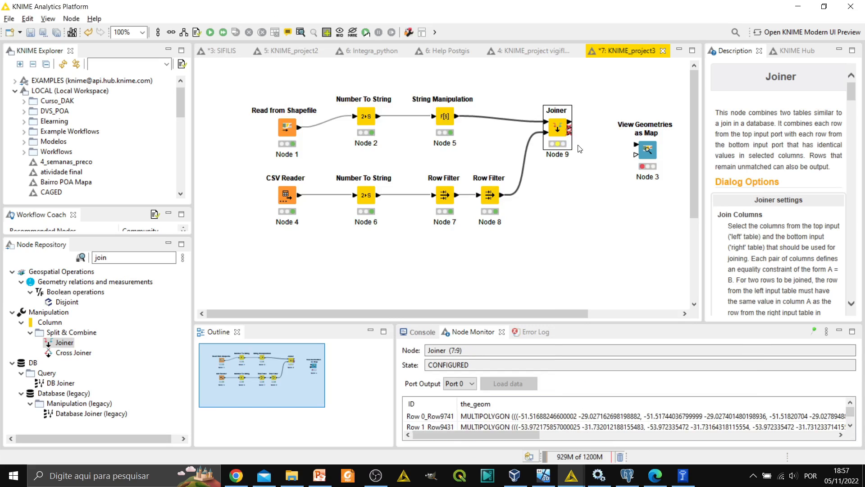
- Examine the Joiner's Join result table across to the vitimas/100k hab column, then close it
right_click(555, 130)
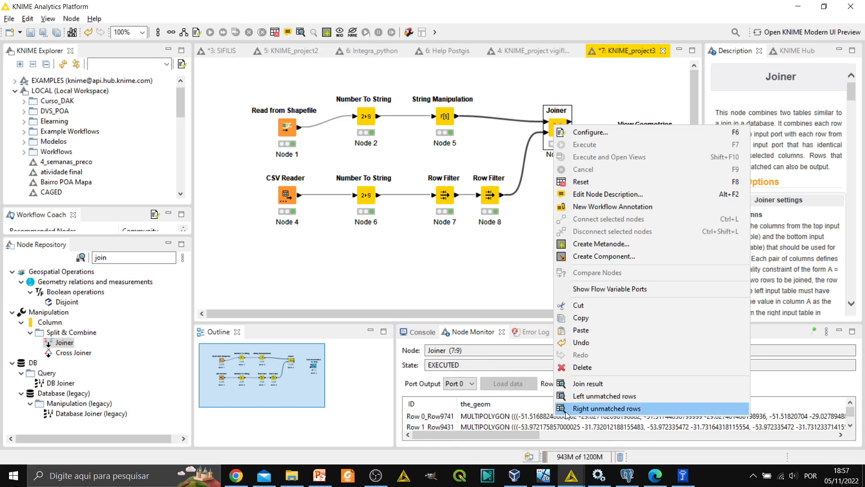
click(578, 388)
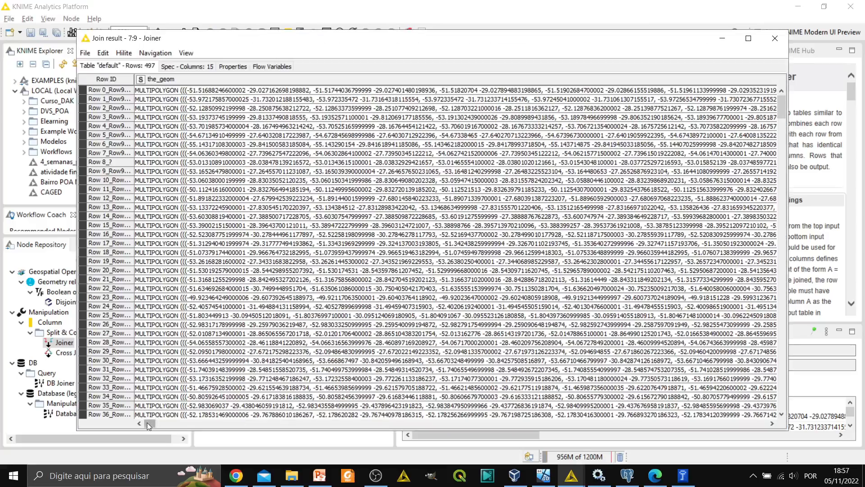
drag(150, 423, 771, 426)
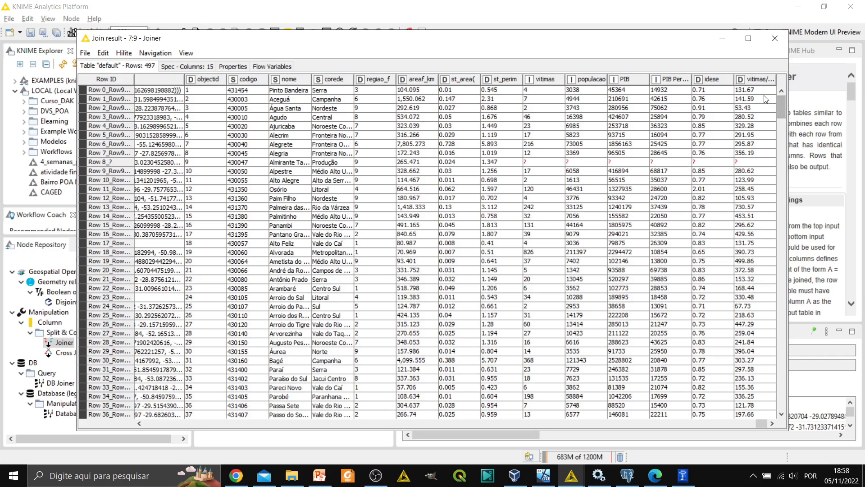
click(774, 38)
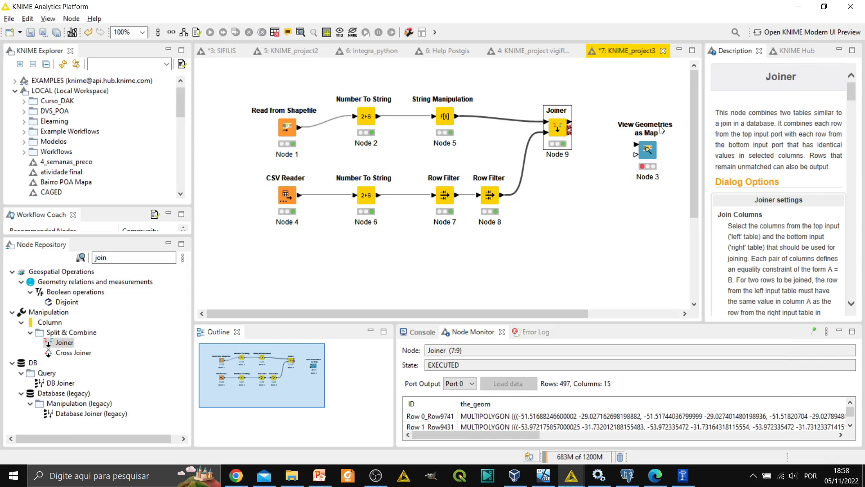
- Align View Geometries as Map with the Joiner, connect it to the Joiner's join result output, and execute it with its default options
click(645, 149)
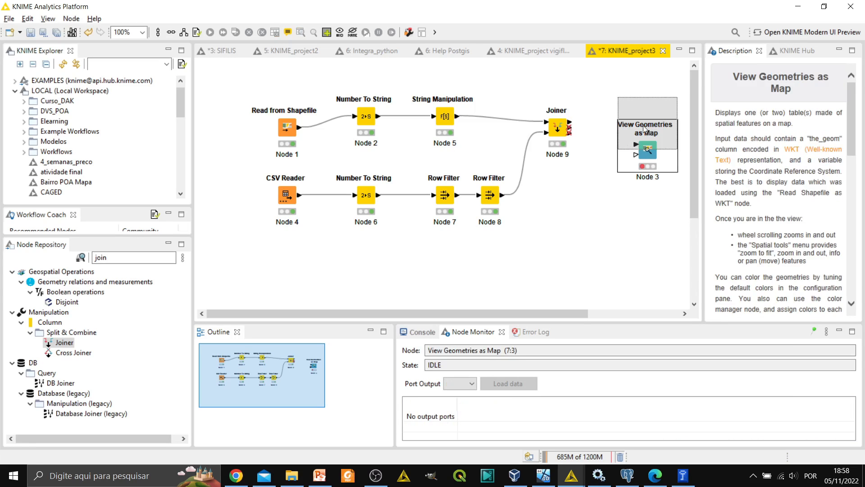
drag(645, 130, 645, 128)
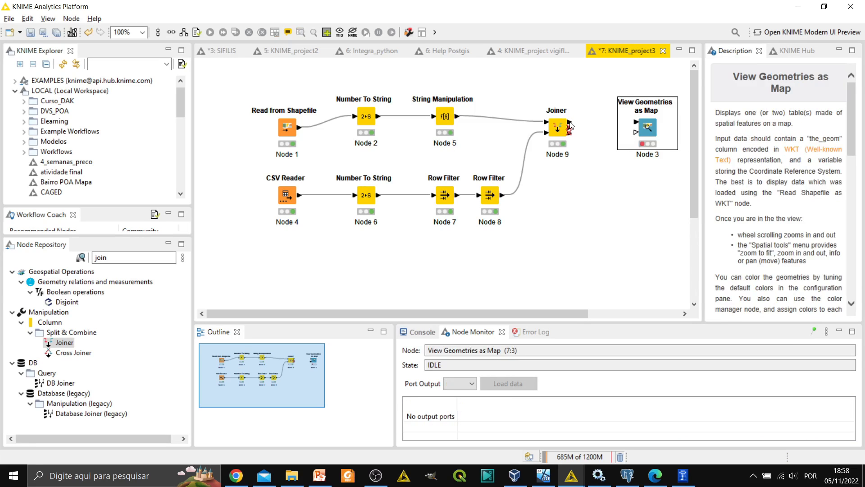
drag(570, 125, 633, 128)
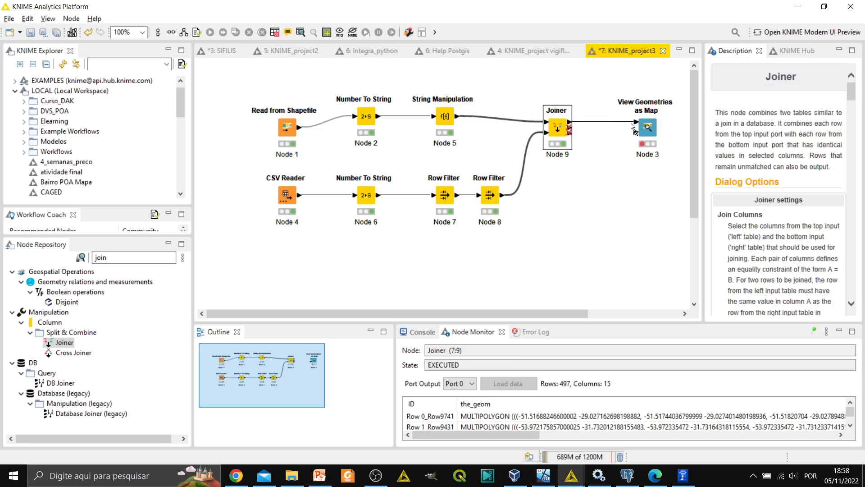
double_click(645, 129)
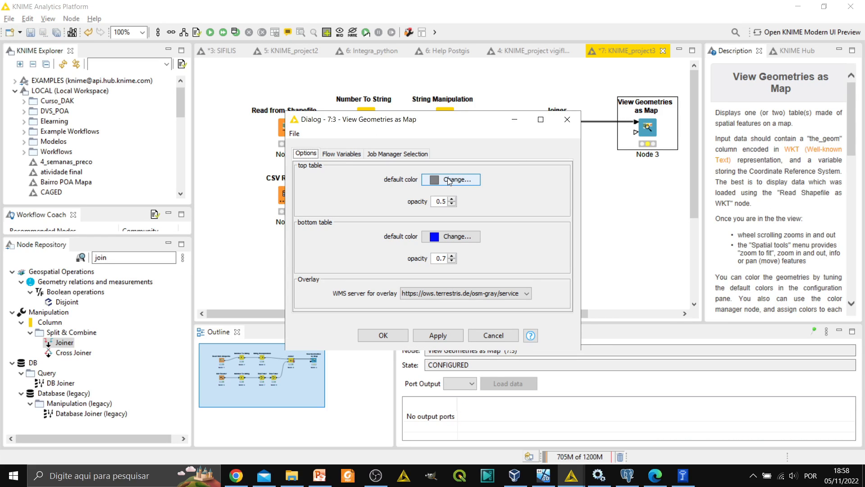
click(381, 339)
right_click(645, 129)
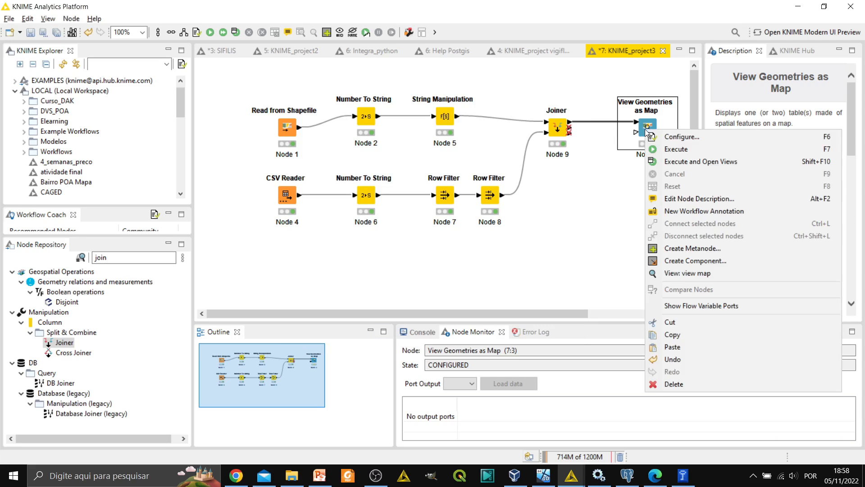
click(674, 148)
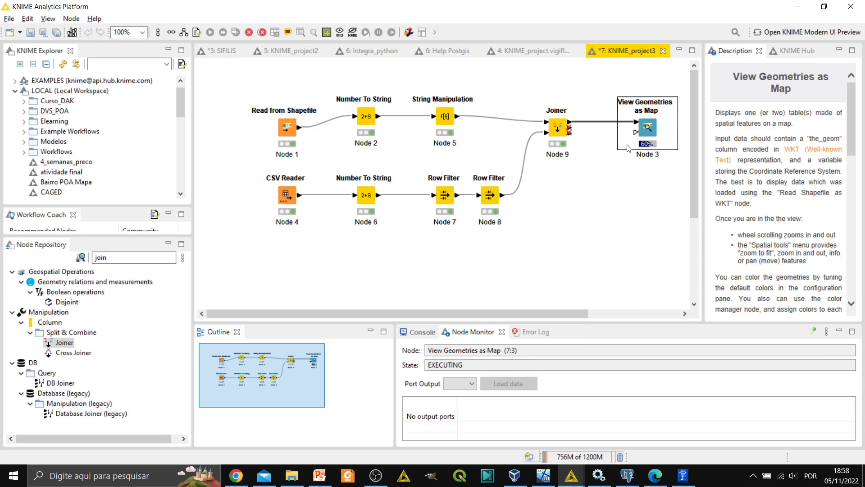
- View the map of the joined municipalities, close it, and look through the View Geometries as Map description
right_click(650, 132)
click(678, 275)
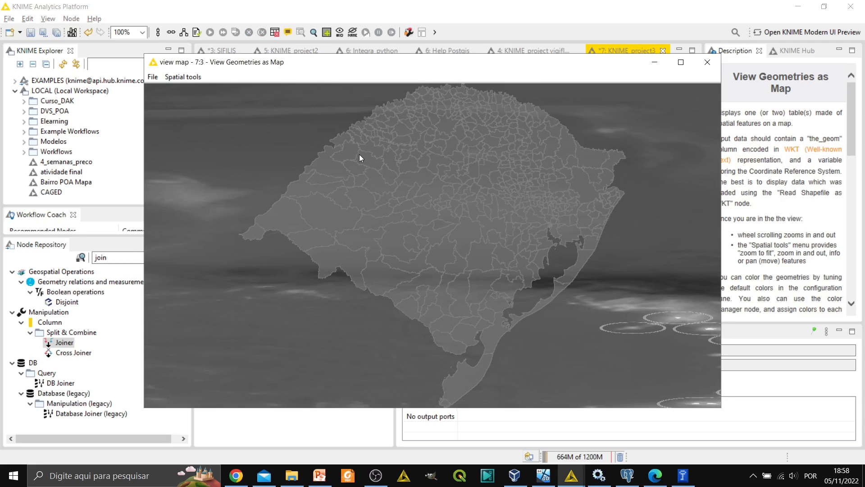
click(707, 61)
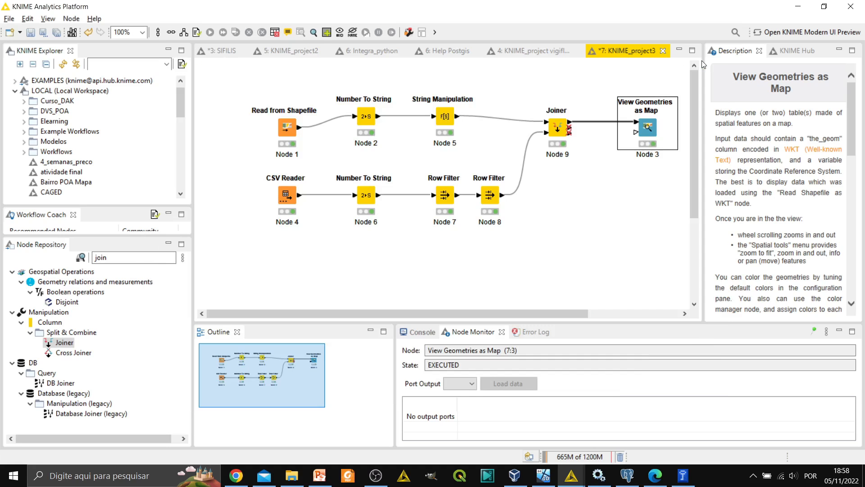
scroll(777, 155, down, 3)
scroll(779, 154, down, 5)
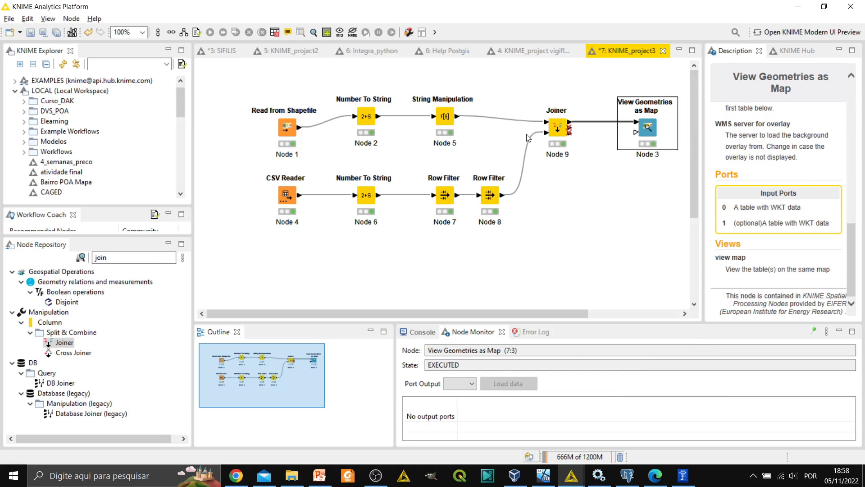
- Add a Color Manager node below the Joiner and connect the Joiner's join result output to it
click(127, 256)
text(c)
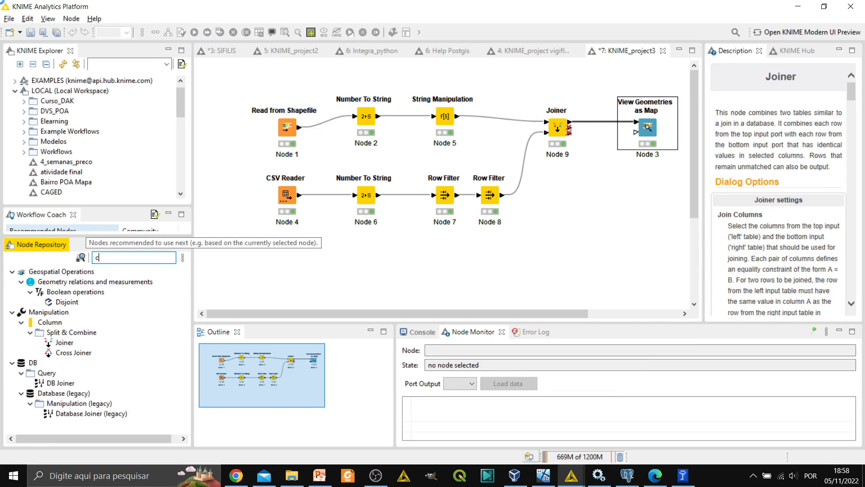
text(olor man)
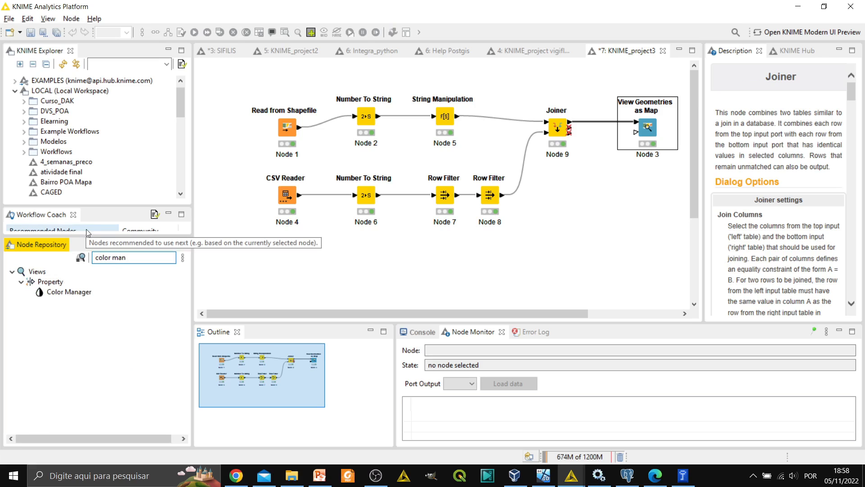
drag(68, 292, 588, 196)
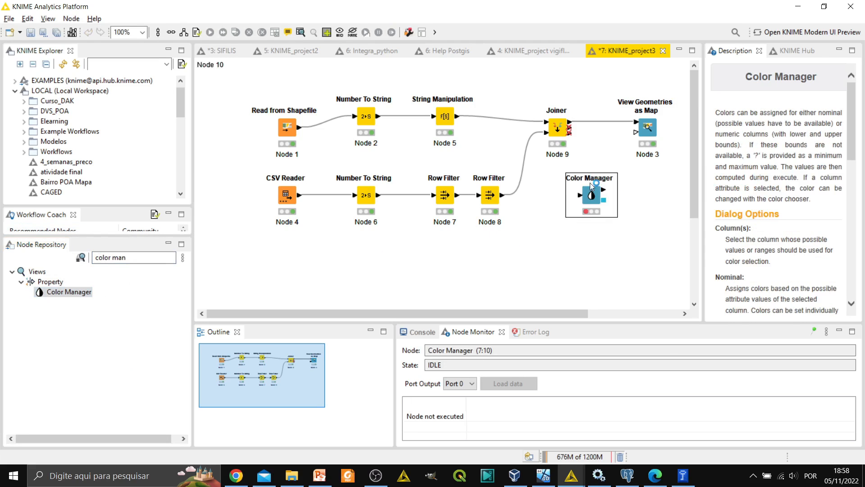
drag(572, 122, 572, 195)
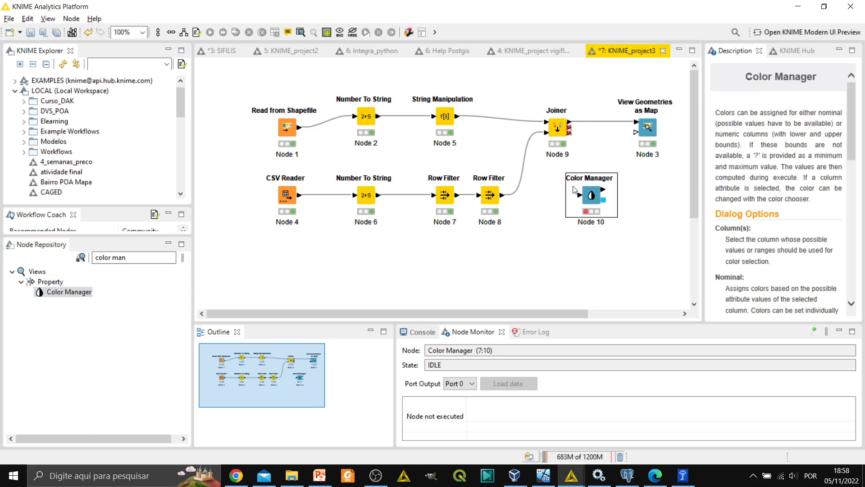
drag(569, 125, 590, 199)
- Choose the vitimas/100k hab column as the basis for the Color Manager's color assignment
double_click(591, 197)
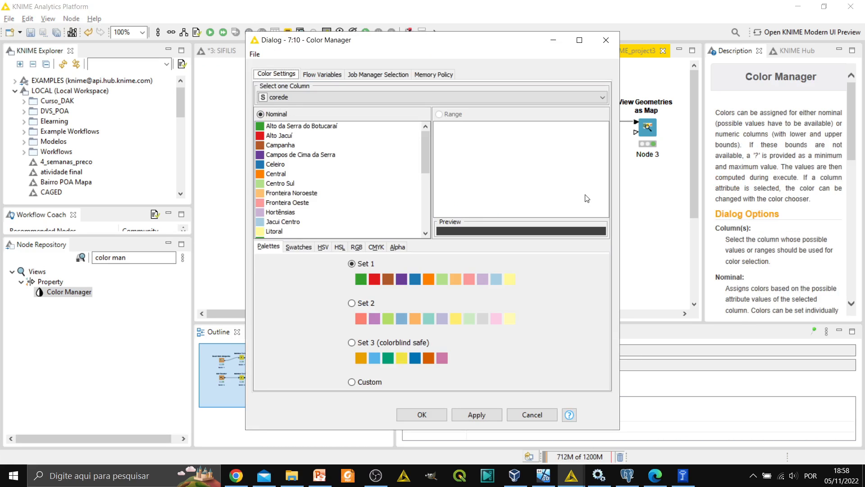
click(305, 97)
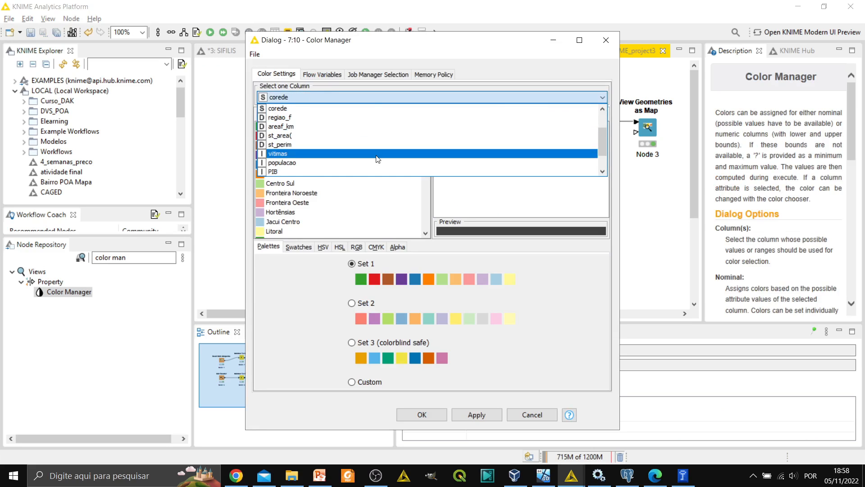
scroll(343, 154, down, 1)
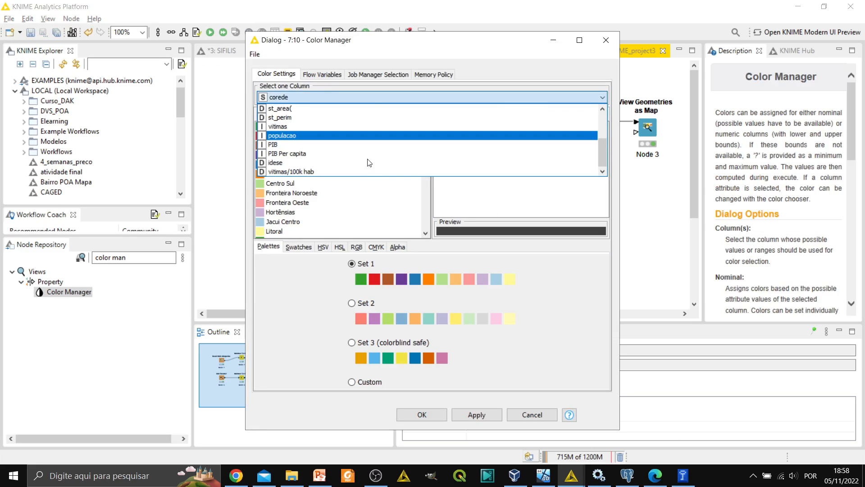
click(290, 172)
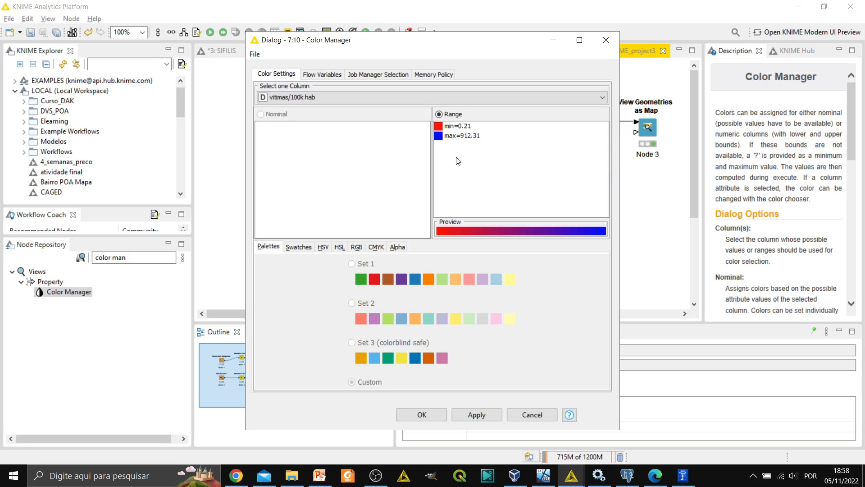
- Set the range's minimum color to pale yellow and its maximum to dark orange-red, then execute the Color Manager
click(443, 128)
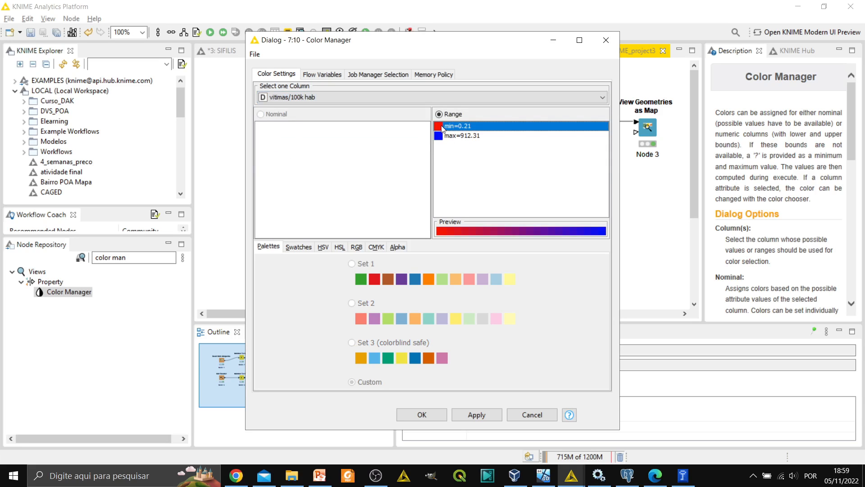
click(295, 247)
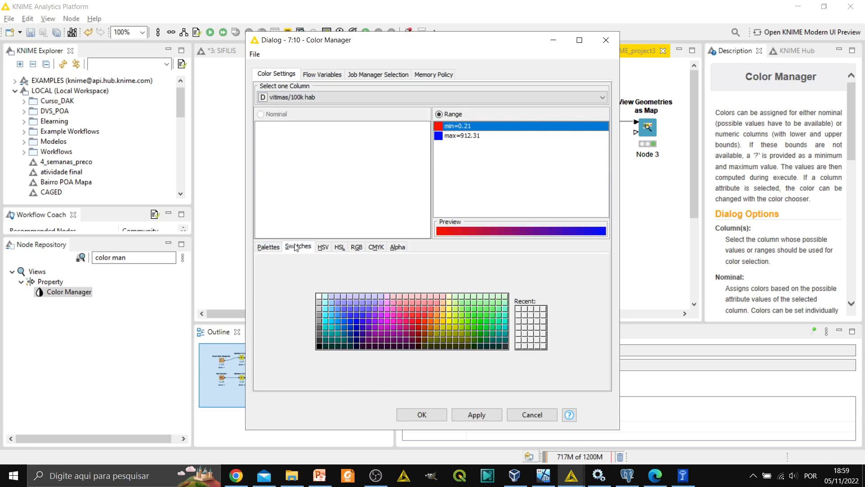
click(449, 297)
click(438, 138)
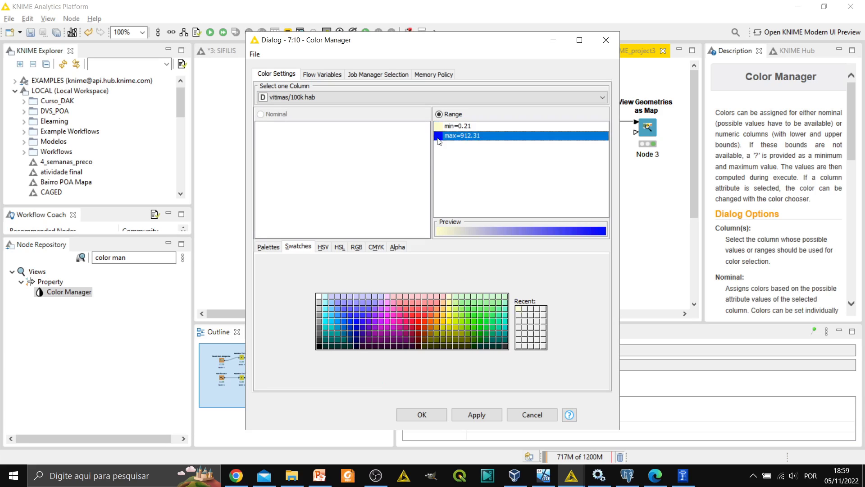
click(425, 328)
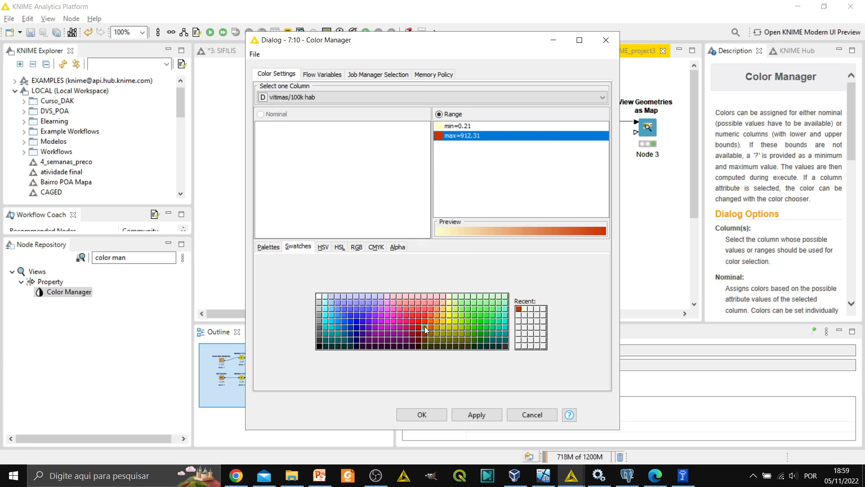
click(422, 415)
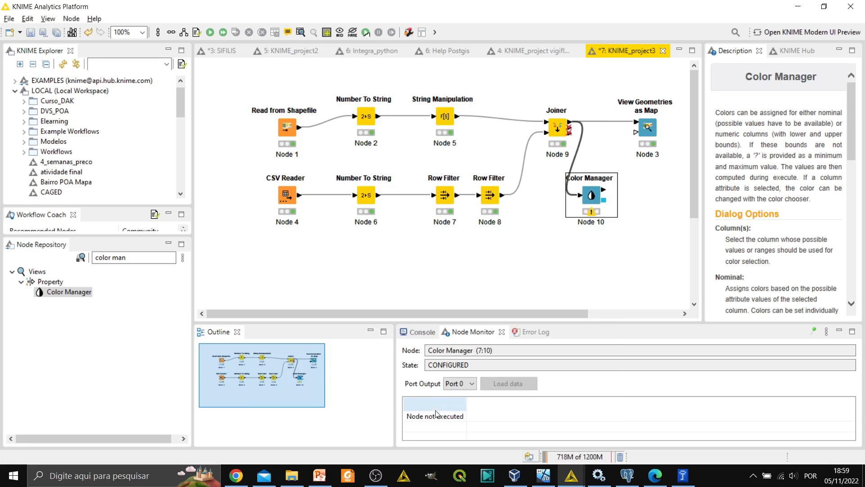
right_click(592, 198)
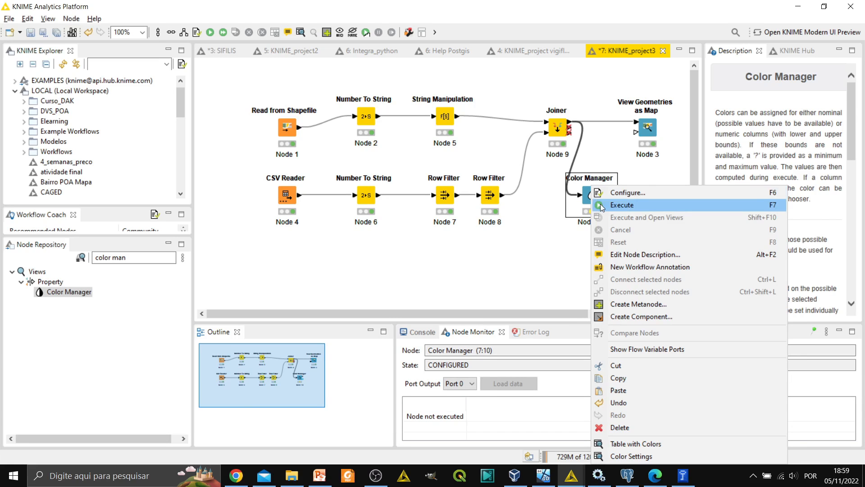
click(603, 205)
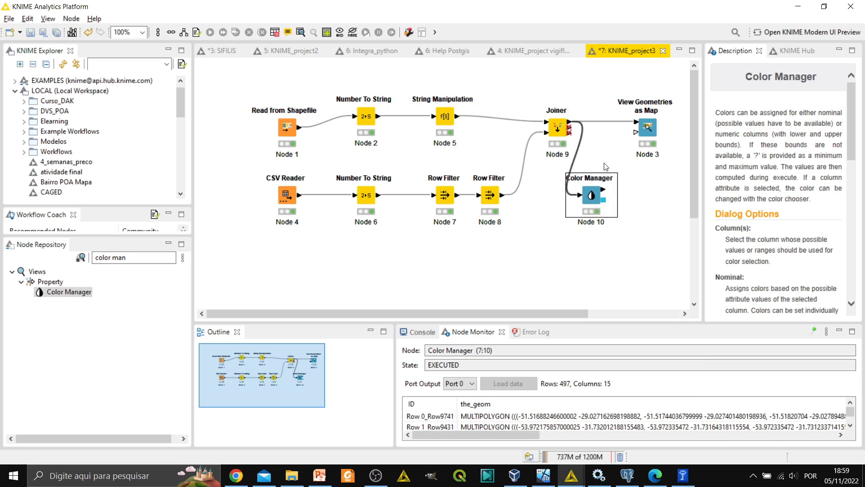
- Feed the Color Manager's table output into View Geometries as Map in place of the Joiner's, and execute it with its view opened
drag(603, 193, 637, 122)
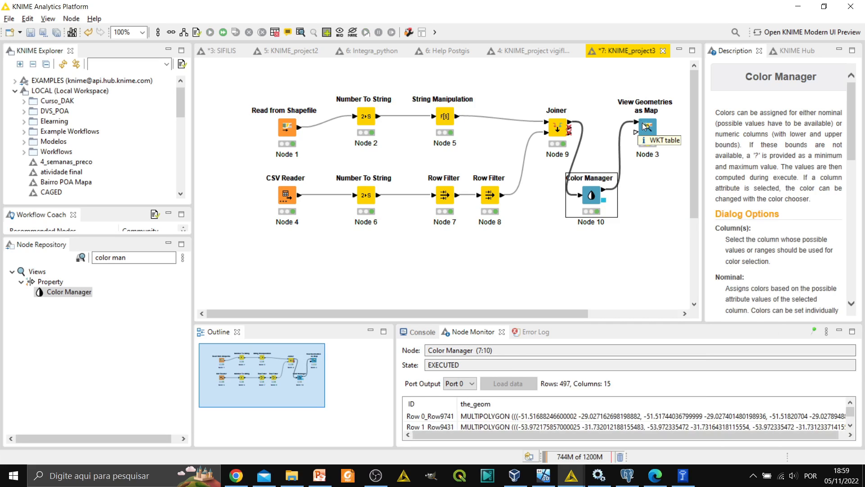
click(644, 128)
right_click(644, 128)
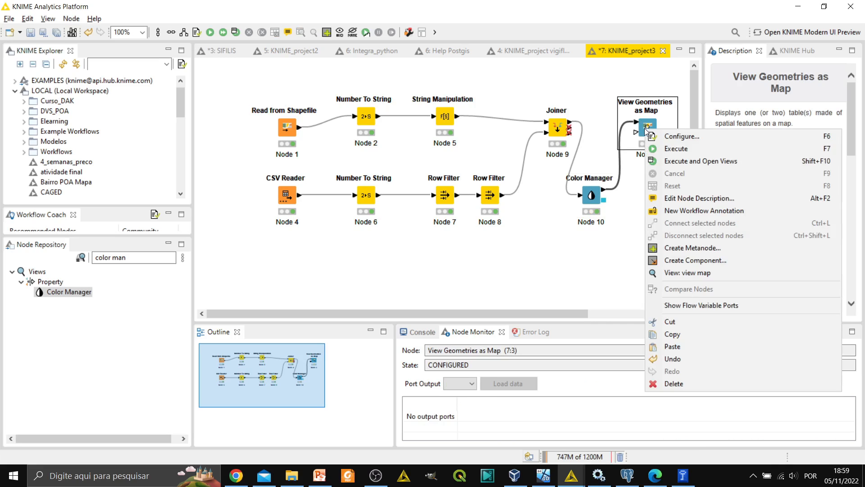
click(664, 161)
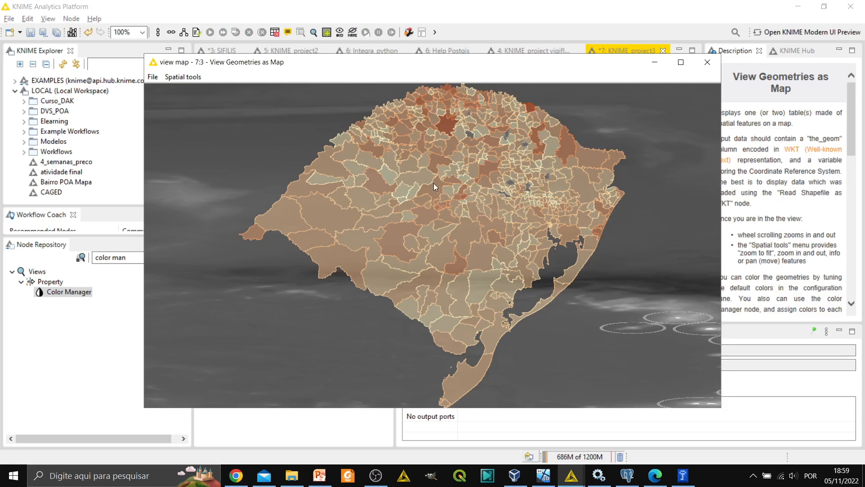
- Switch the map background to no overlay and enlarge the map window on both sides
click(176, 77)
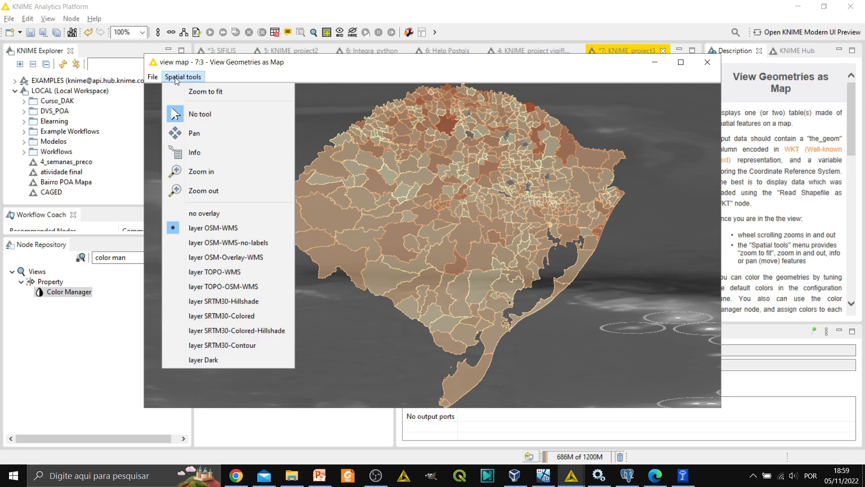
click(217, 214)
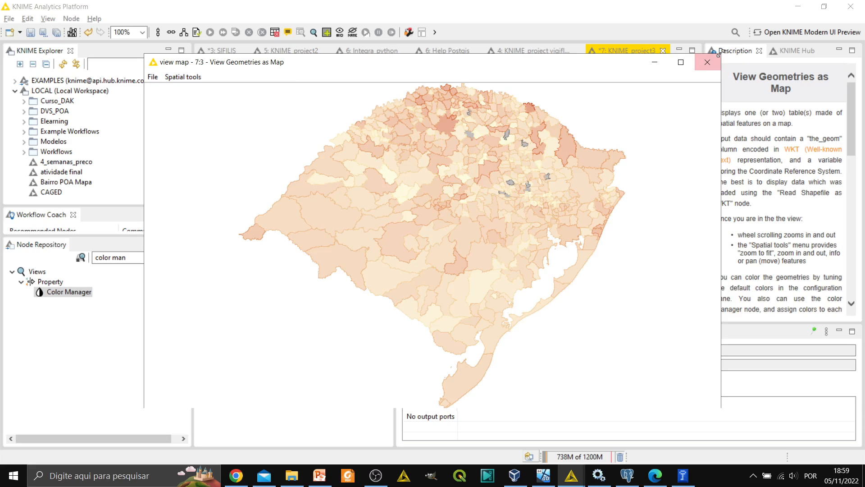
drag(721, 54, 766, 15)
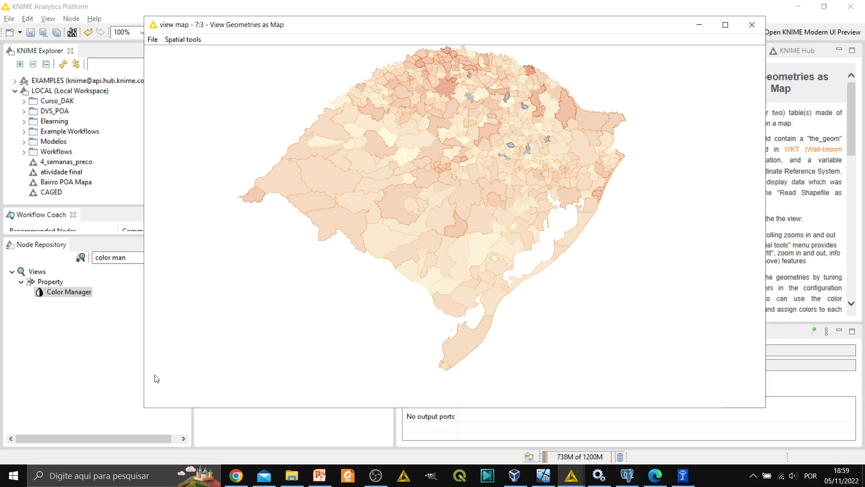
drag(147, 408, 90, 446)
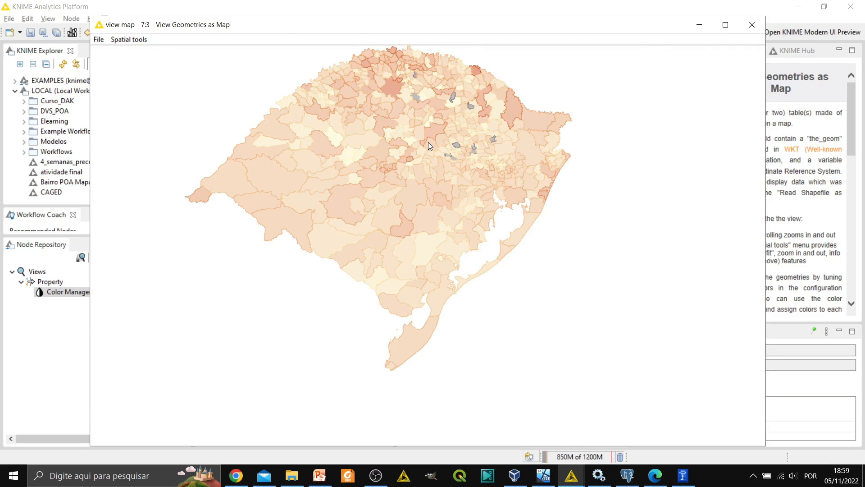
- Pan the colored map until the whole state is in view, inspect it, and close the map window
scroll(428, 143, up, 1)
scroll(429, 143, down, 1)
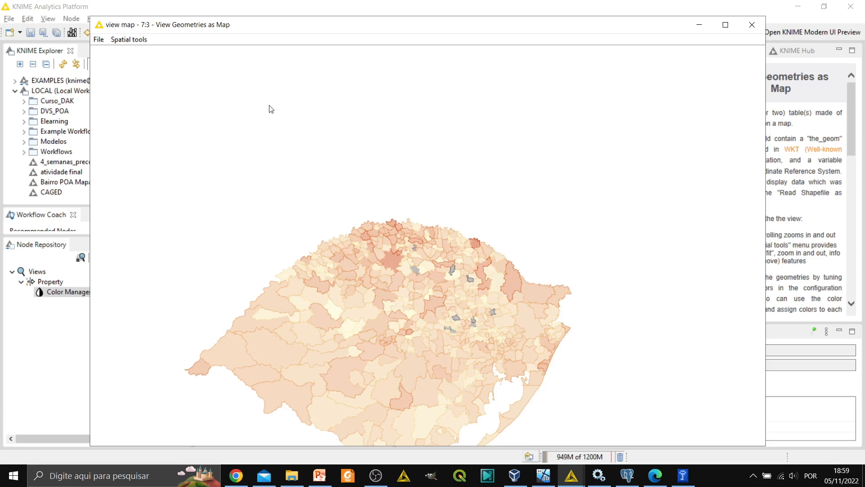
click(131, 41)
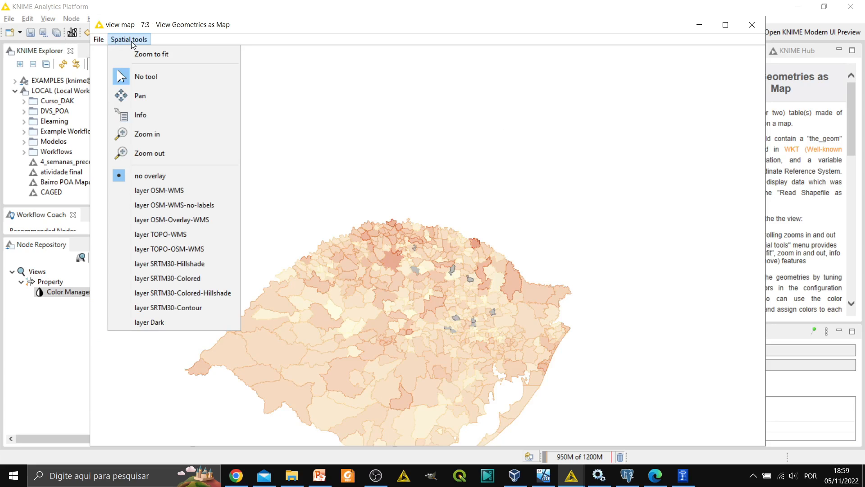
click(137, 96)
drag(358, 257, 415, 170)
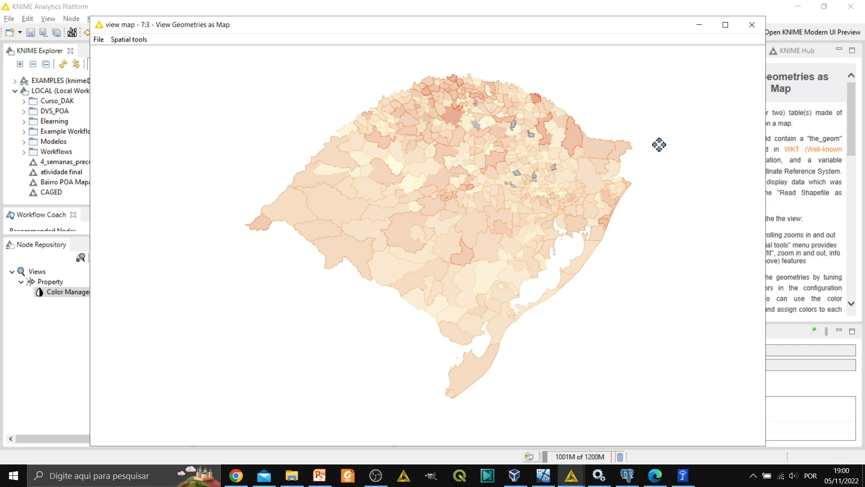
click(751, 25)
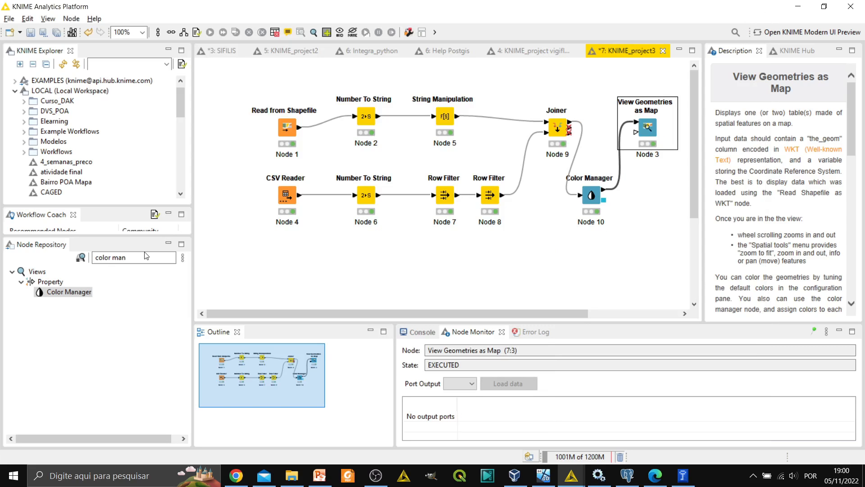